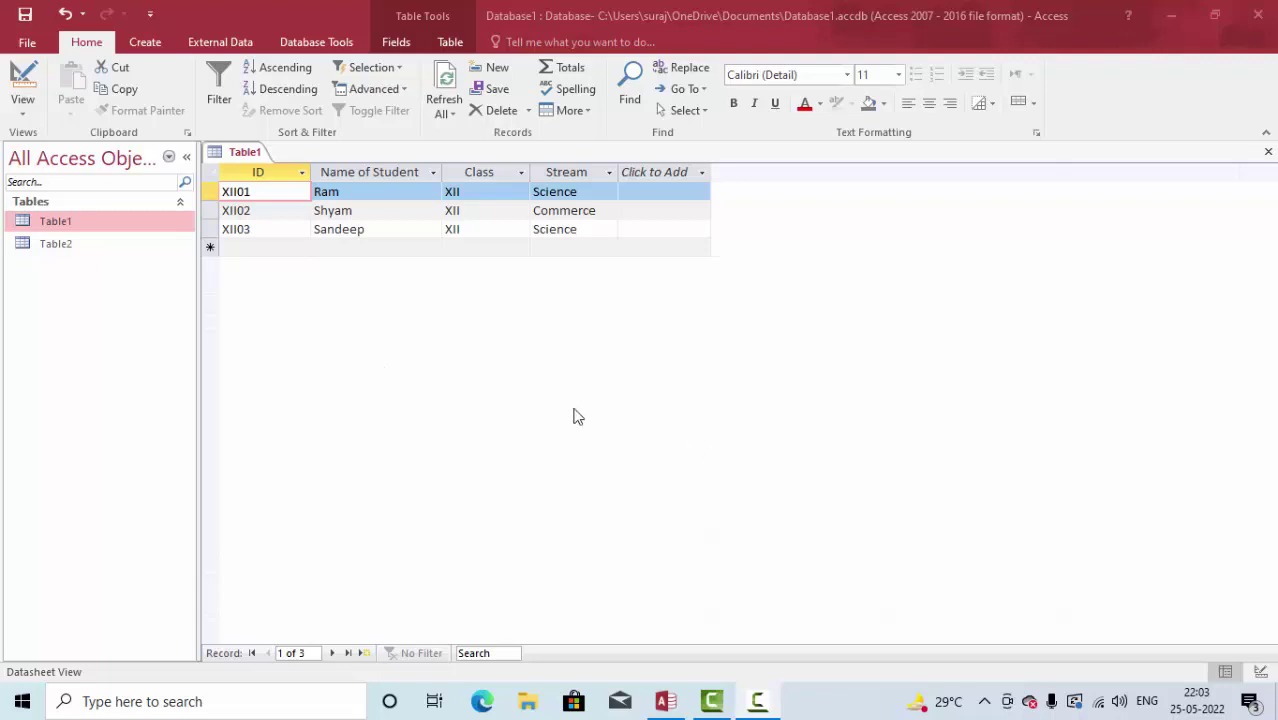
- Open Table2 and try to delete it, dismissing the warning that open tables can't be deleted
right_click(408, 347)
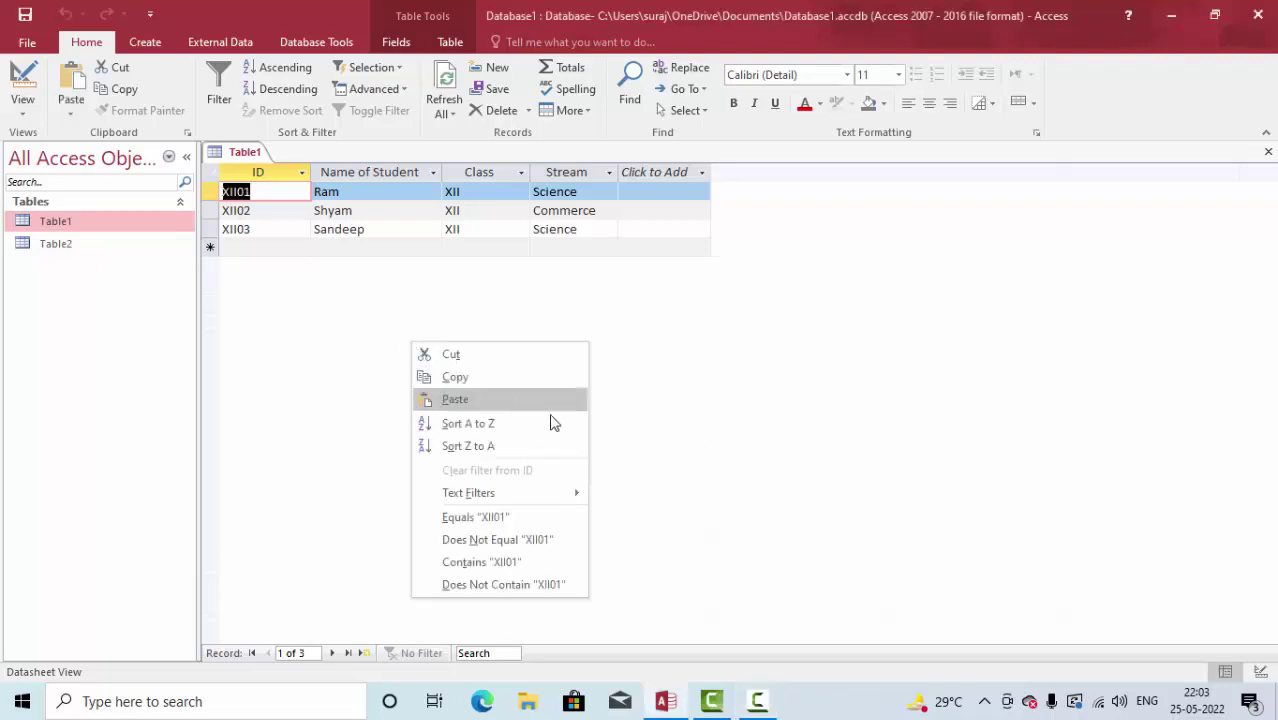
click(733, 451)
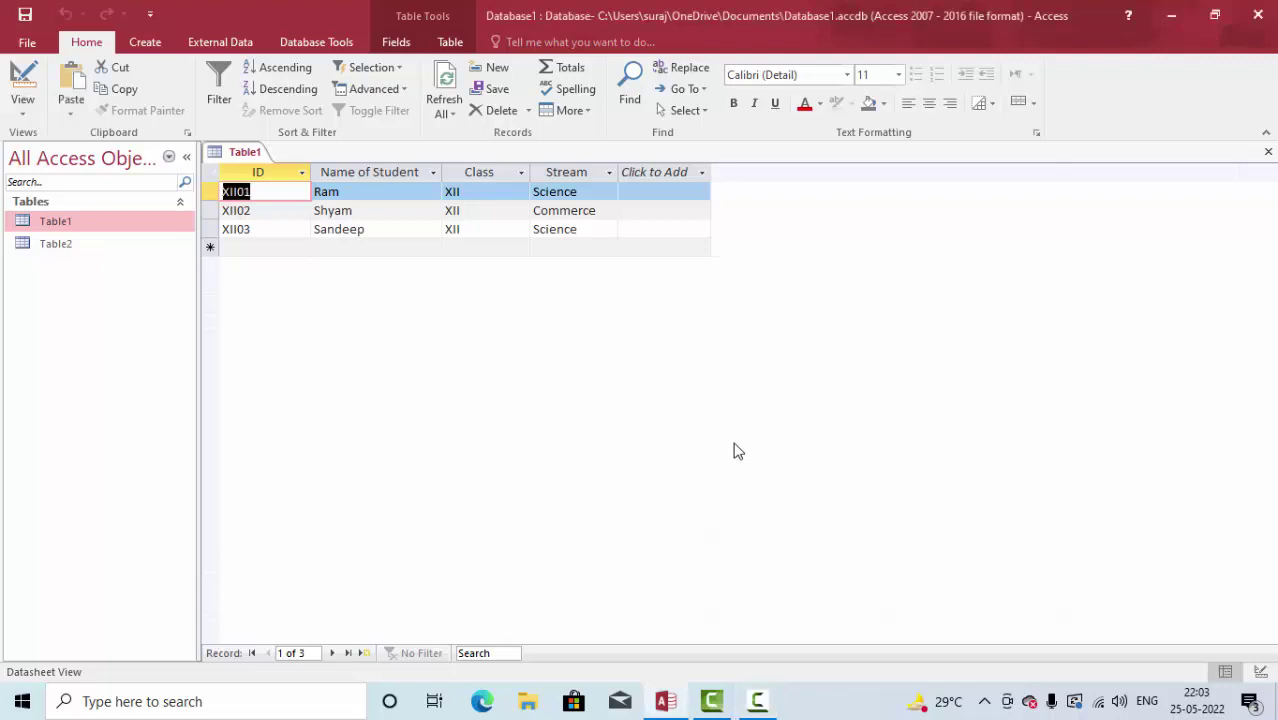
double_click(82, 252)
right_click(84, 254)
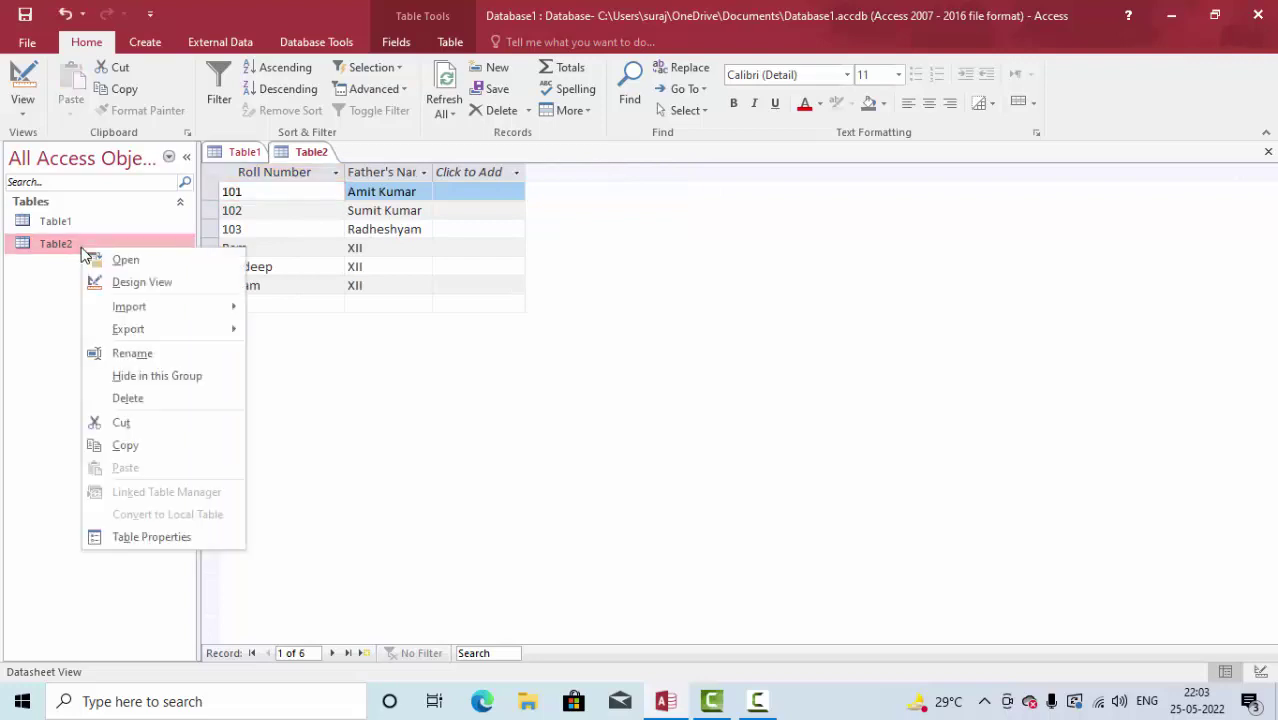
click(164, 406)
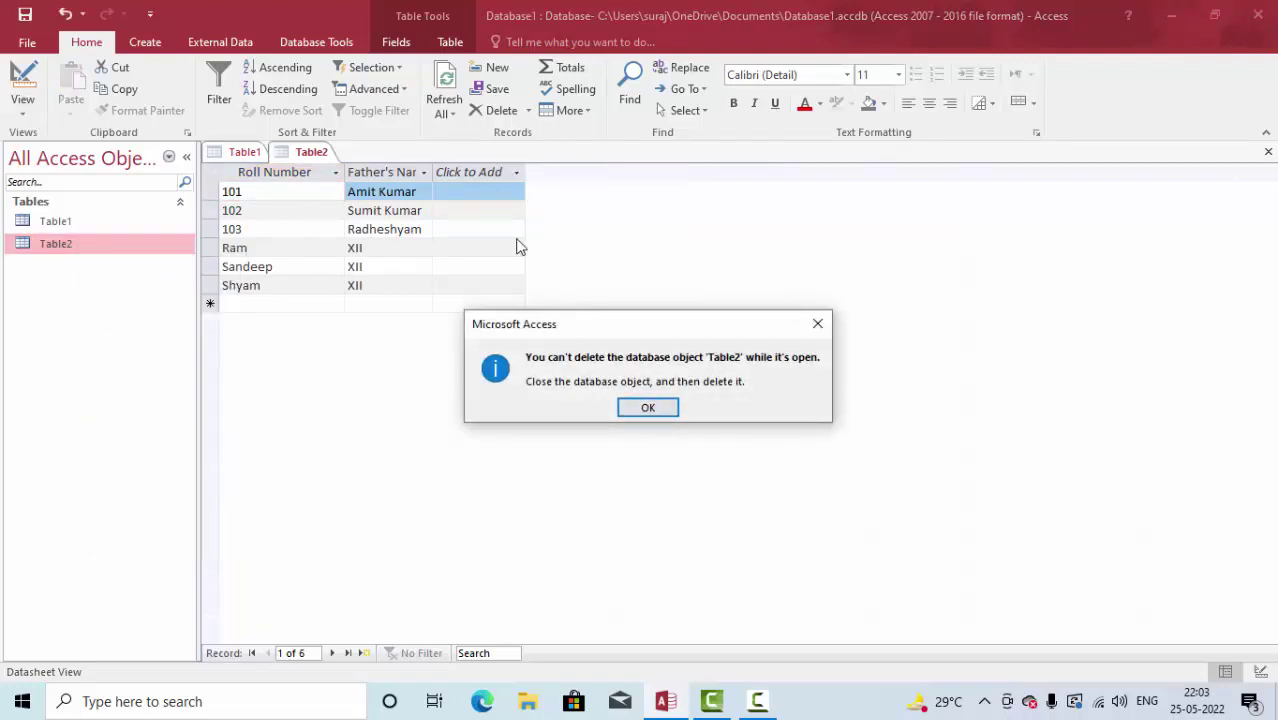
click(647, 407)
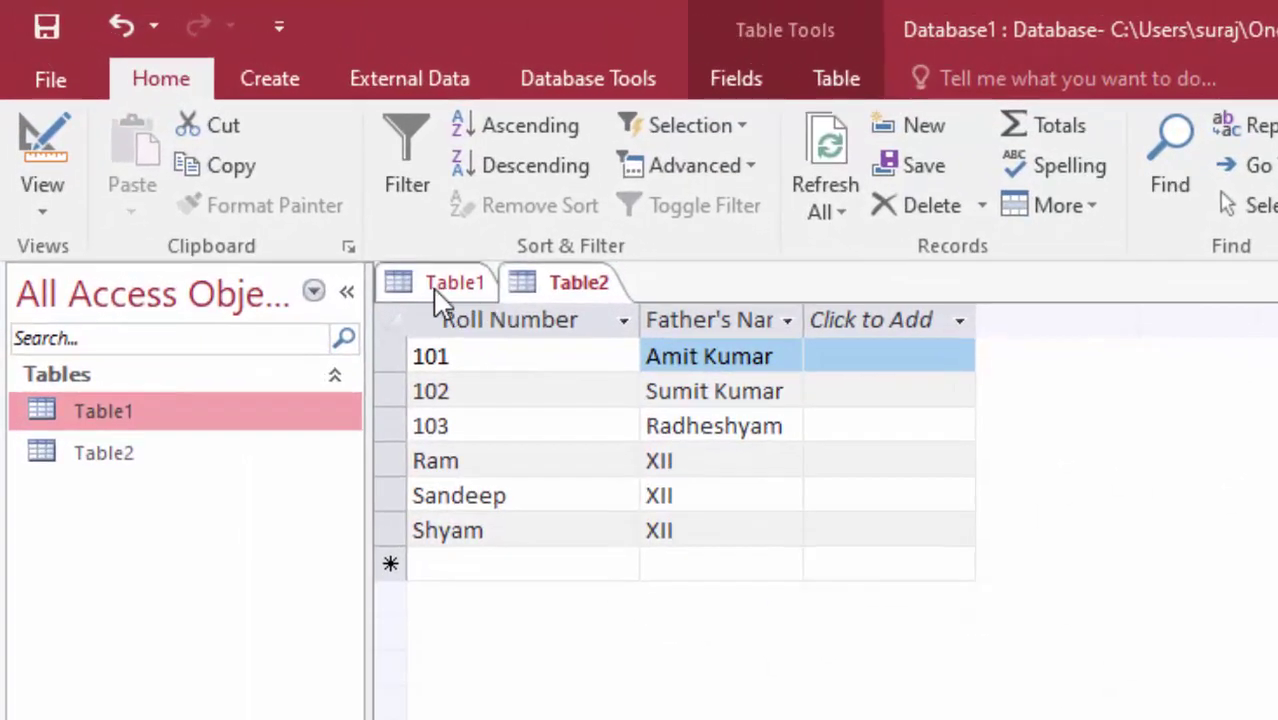
- Close Table2, then delete it from the Navigation Pane and confirm, leaving only Table1
click(236, 154)
right_click(564, 285)
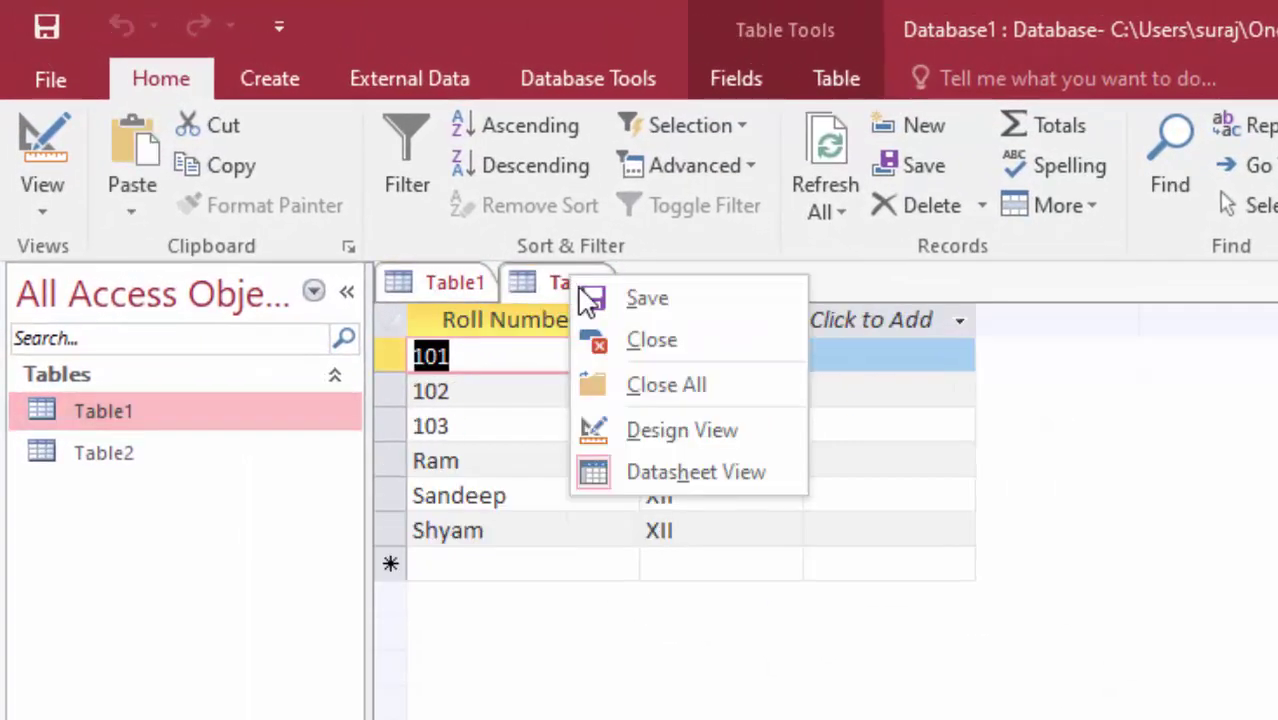
click(640, 341)
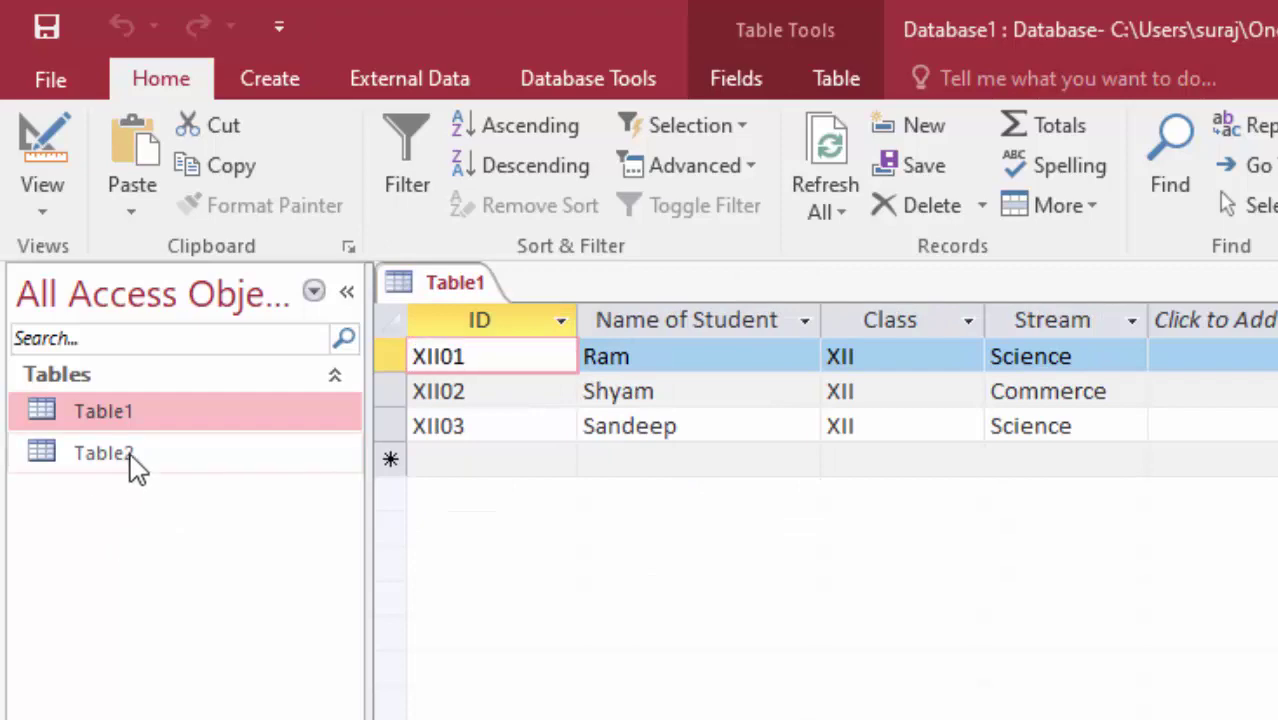
click(158, 456)
right_click(158, 458)
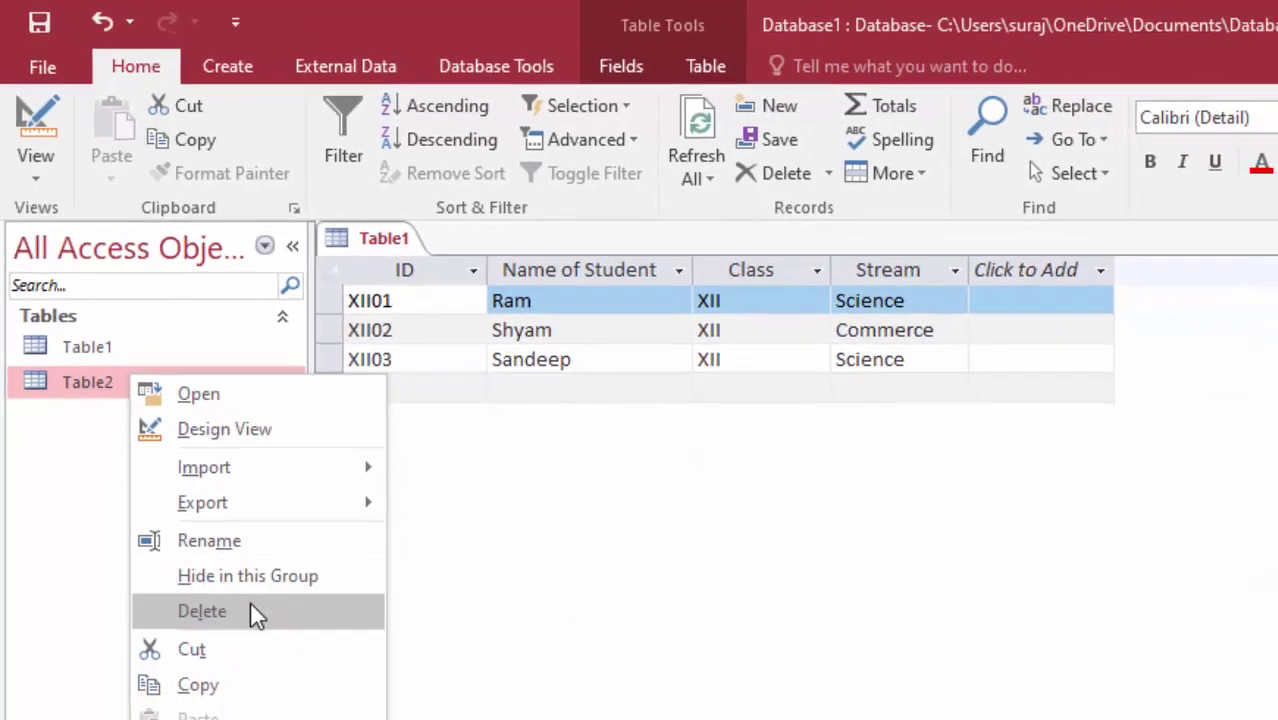
click(252, 610)
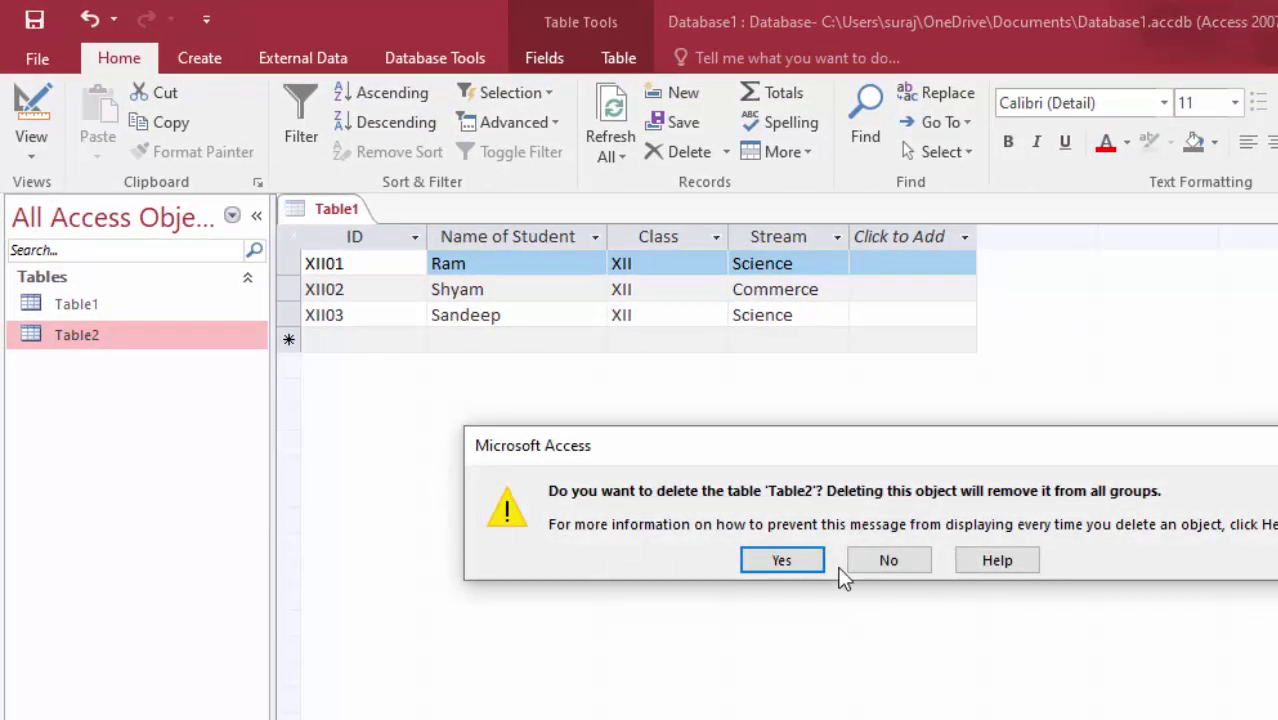
click(770, 562)
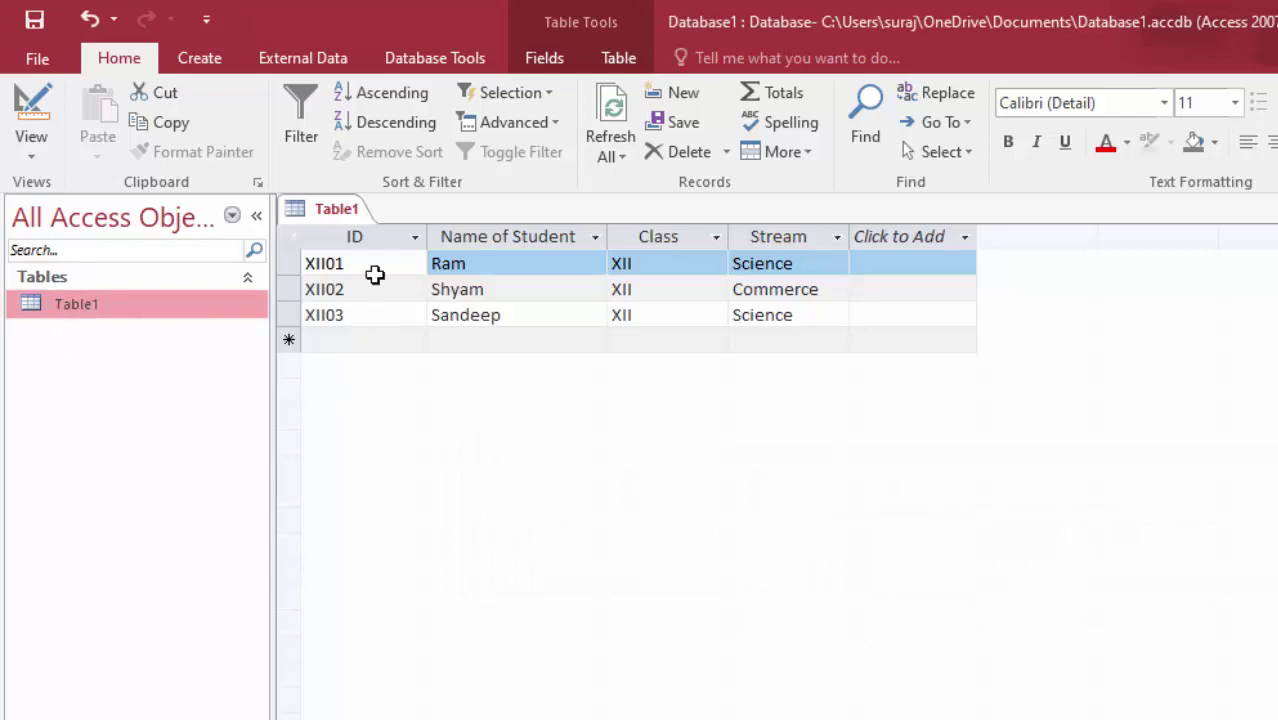
click(383, 263)
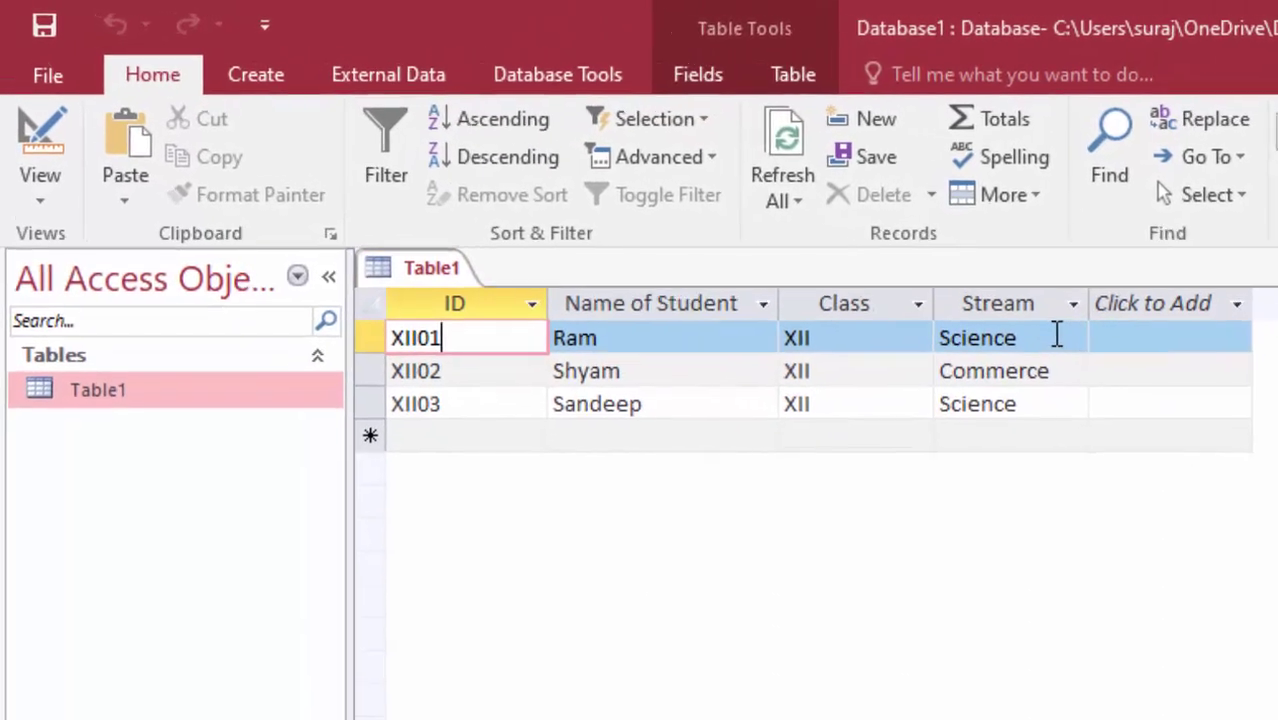
- Select Table1's Science cell in the Stream column and show the Create ribbon
click(1057, 337)
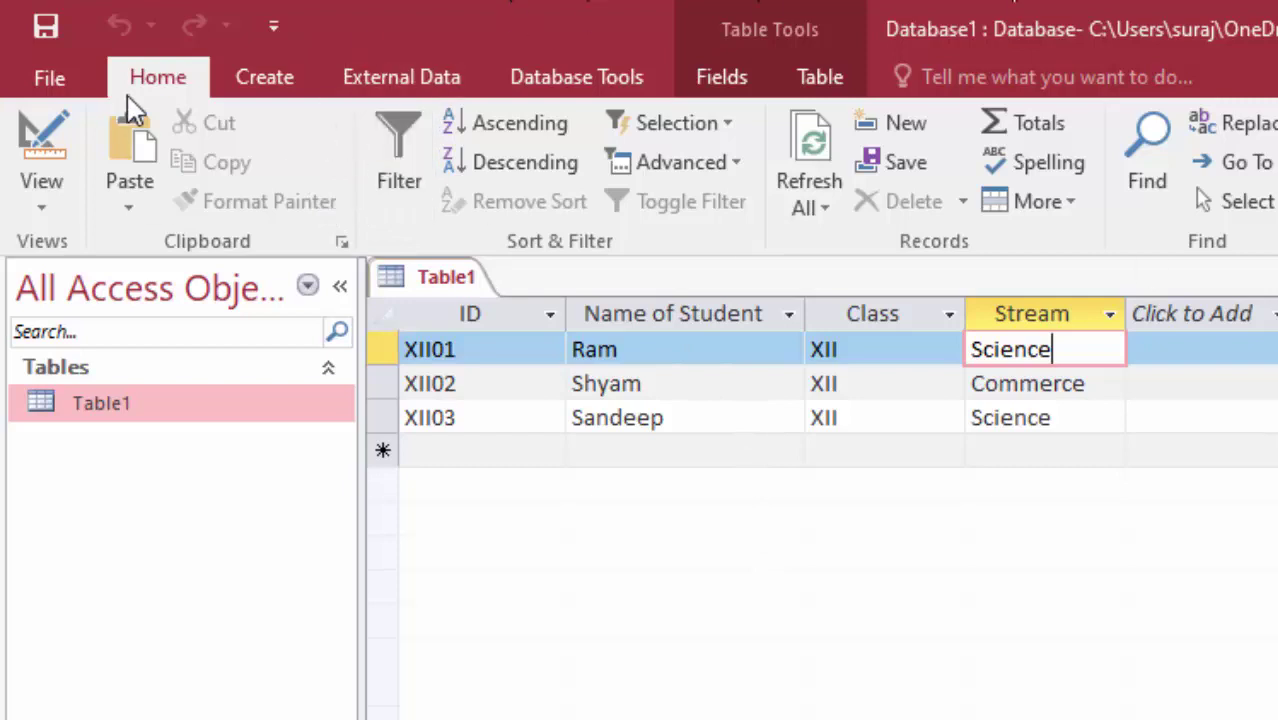
click(274, 94)
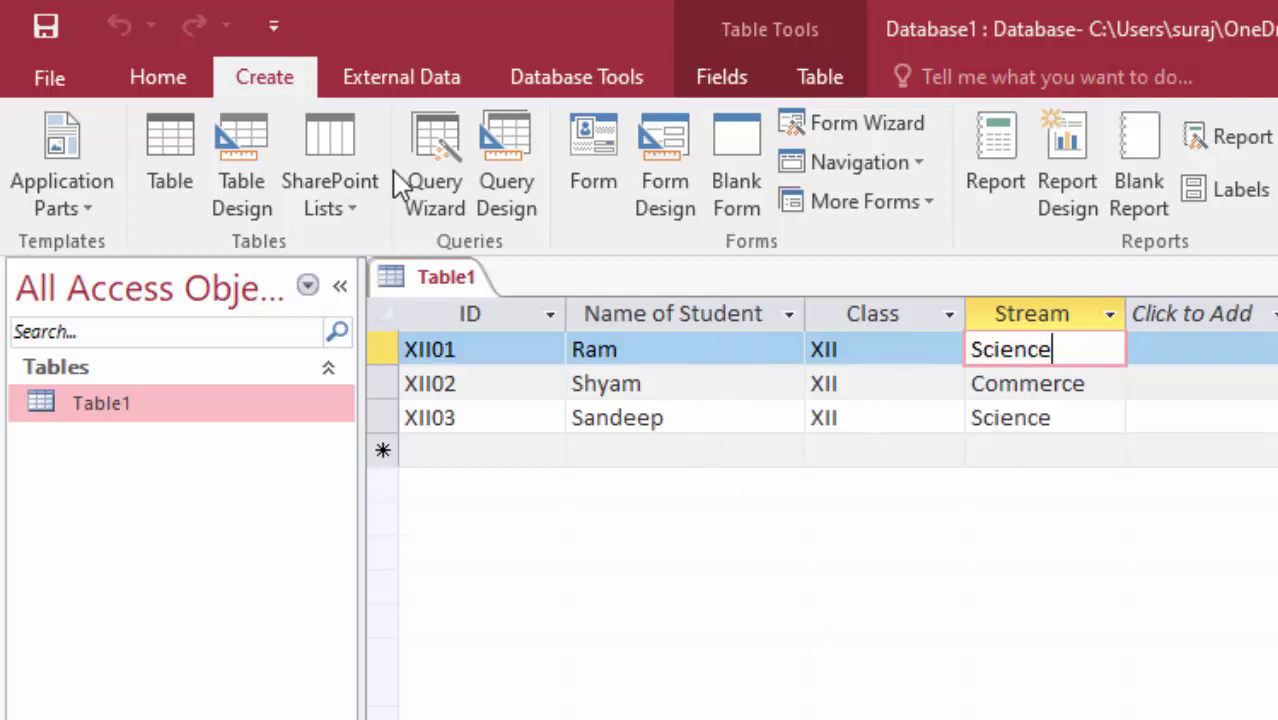
- Create a new blank table and save it as Table2 in Design View
click(158, 137)
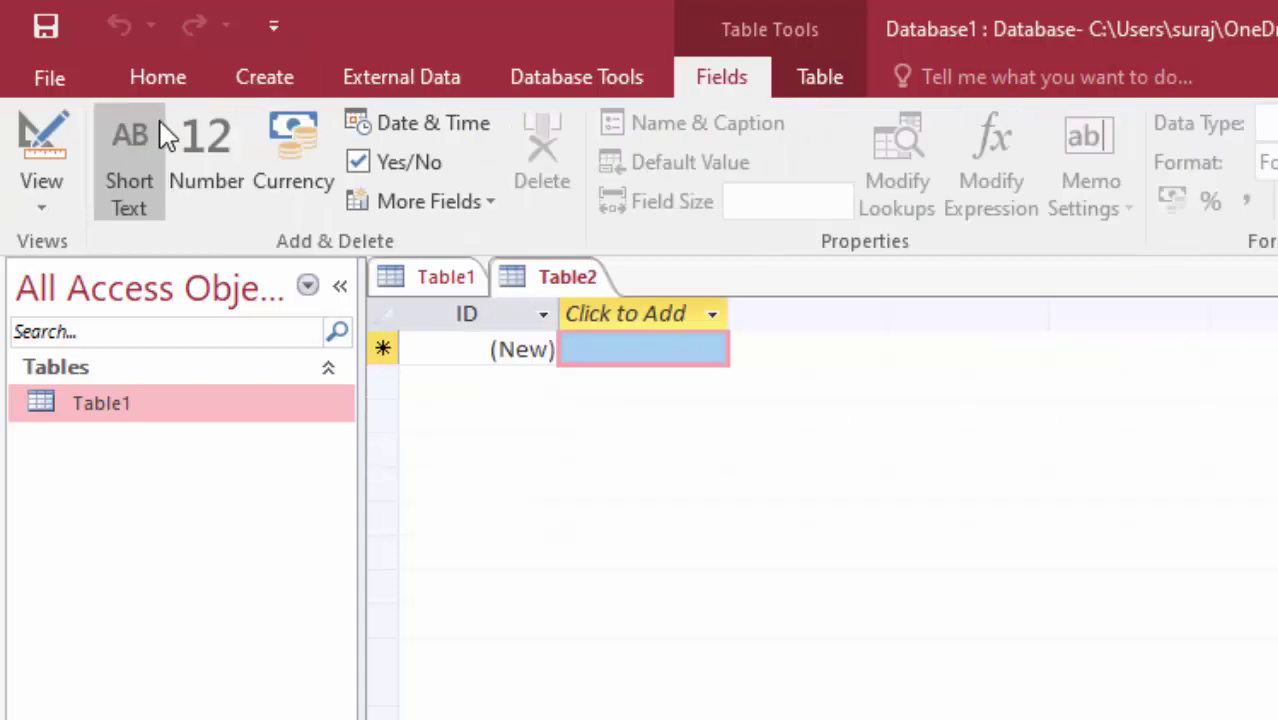
click(42, 134)
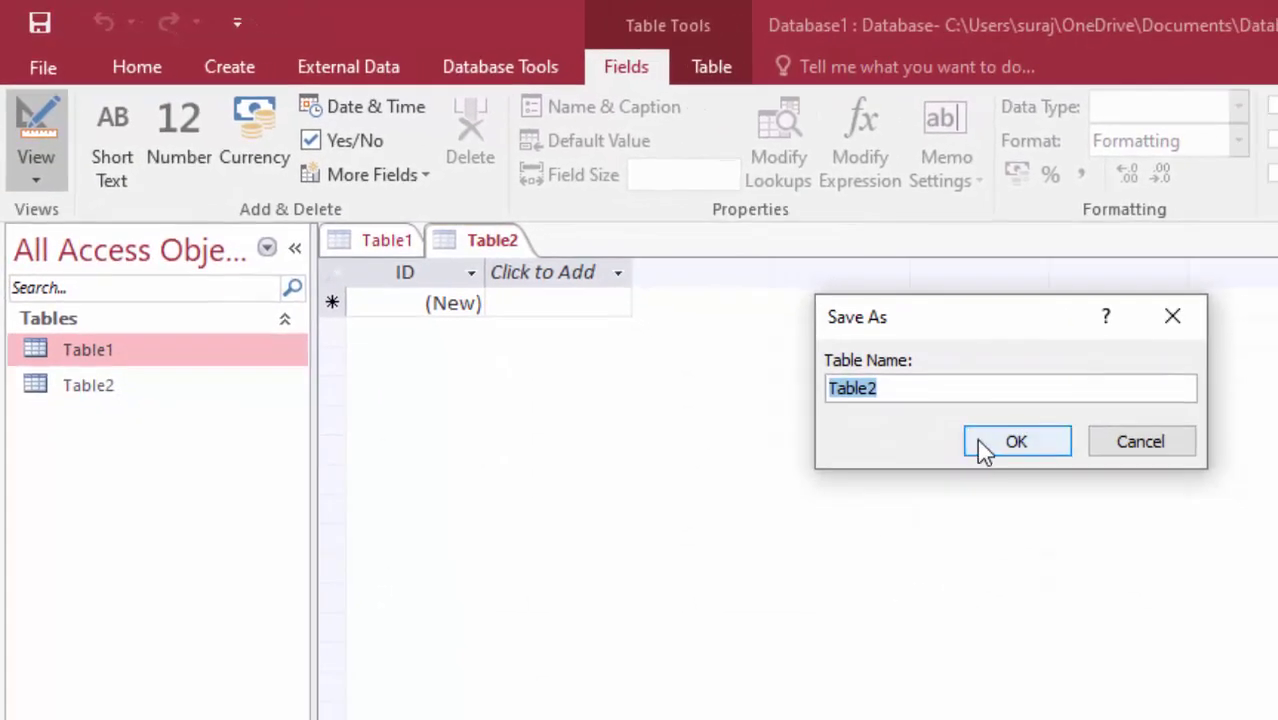
click(983, 448)
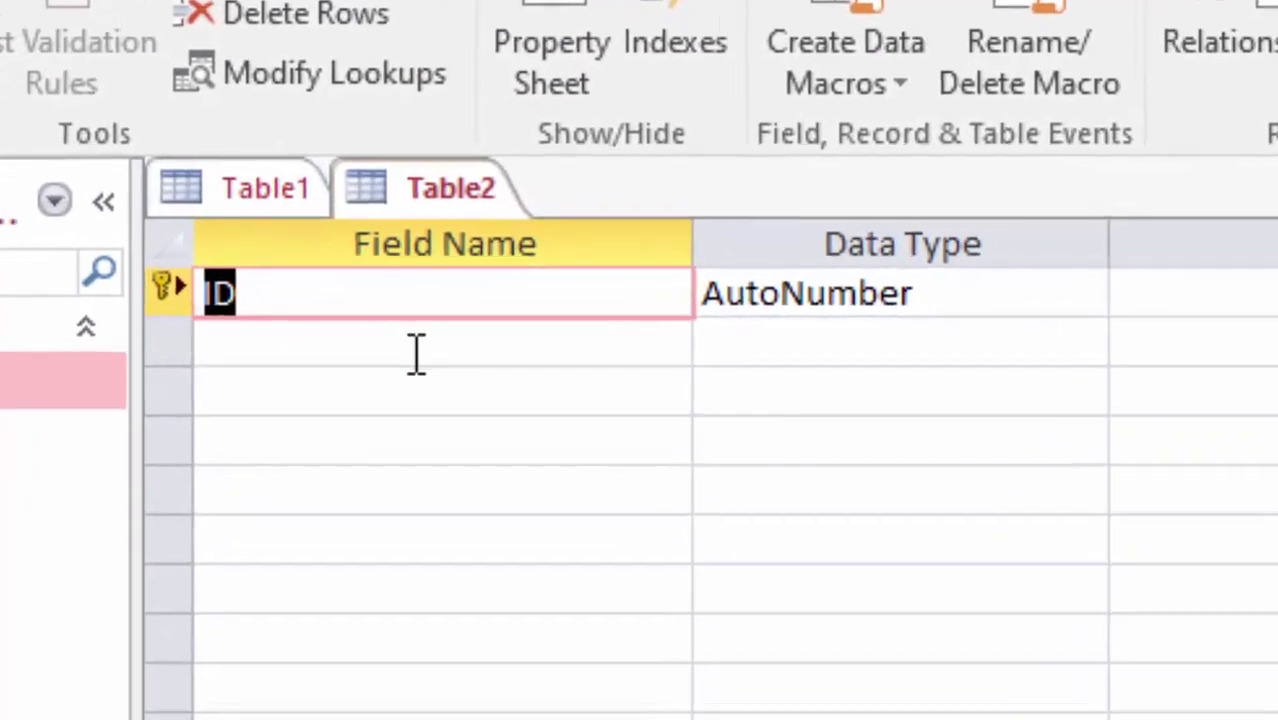
- Add Short Text fields Father's Name and Section, then save and return to Datasheet View
click(326, 332)
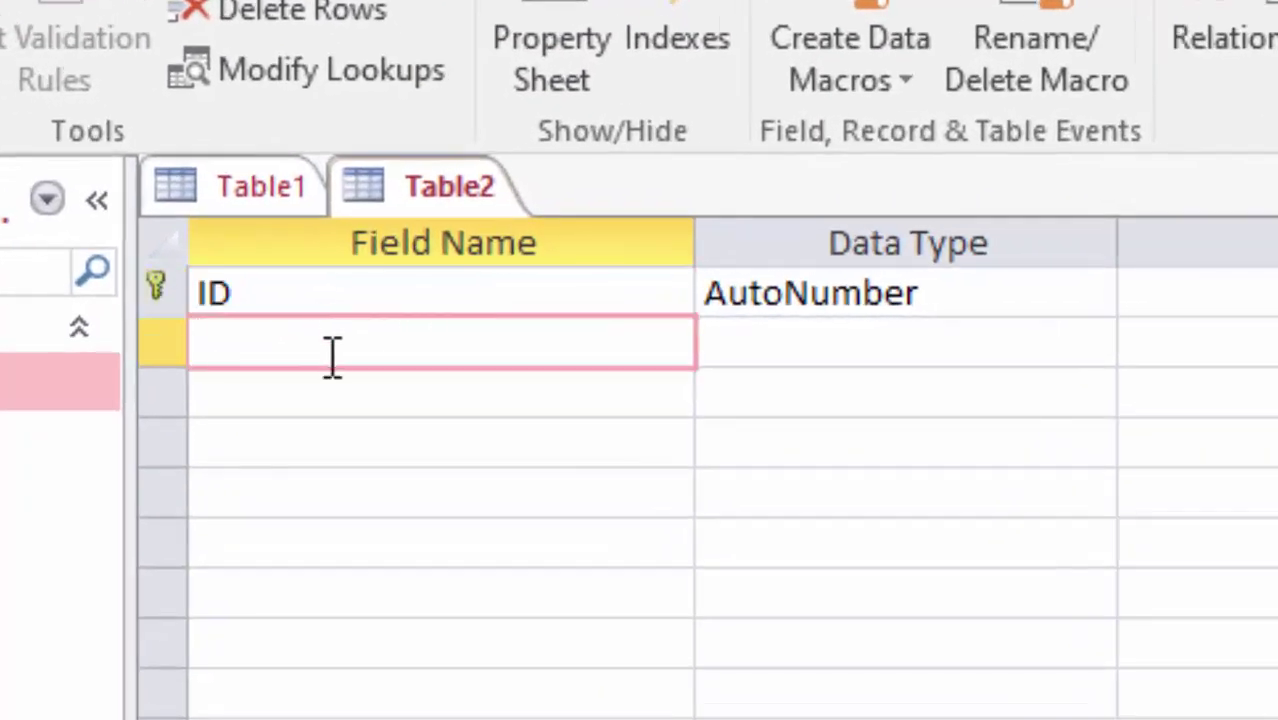
text(F)
text(ath)
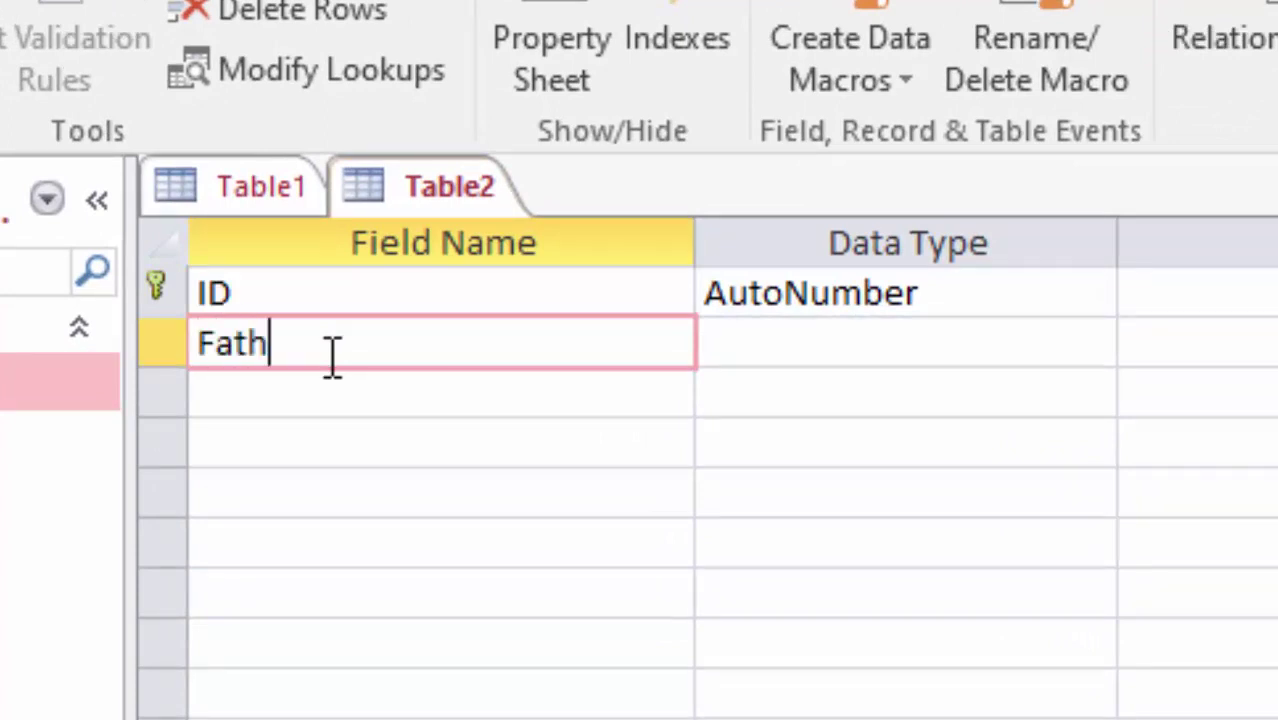
text(er)
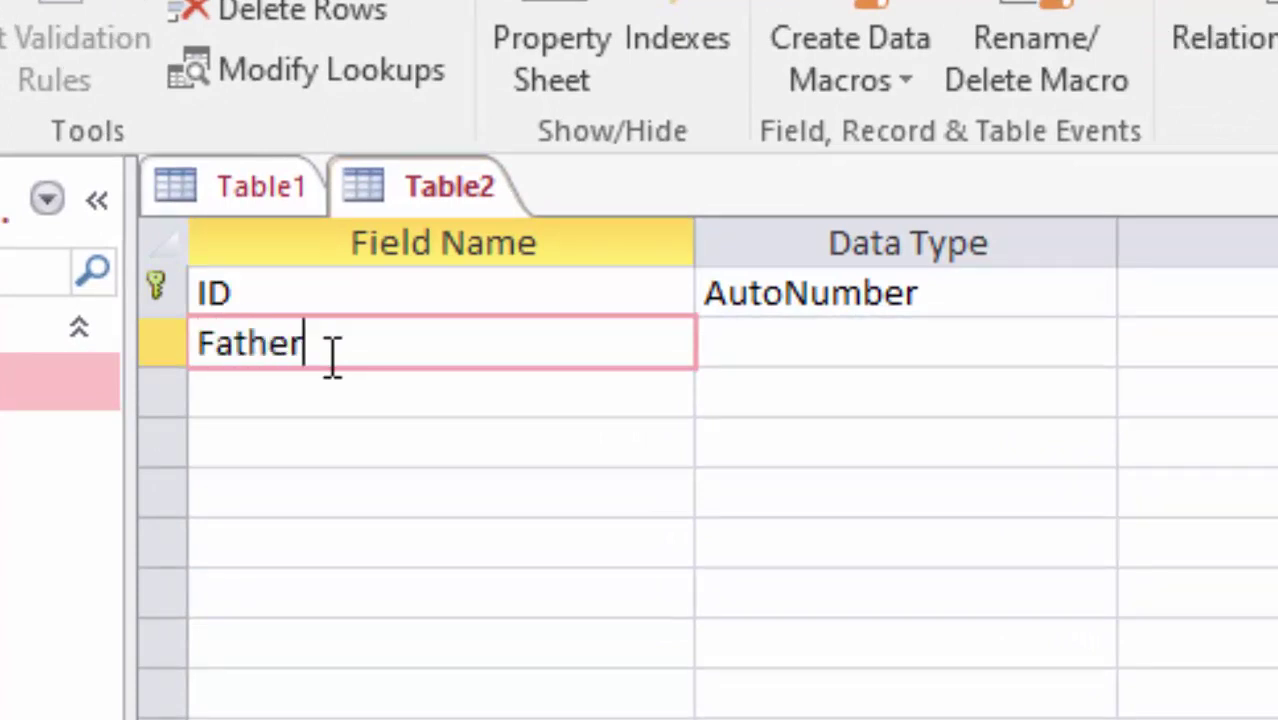
text('s)
text( Nam)
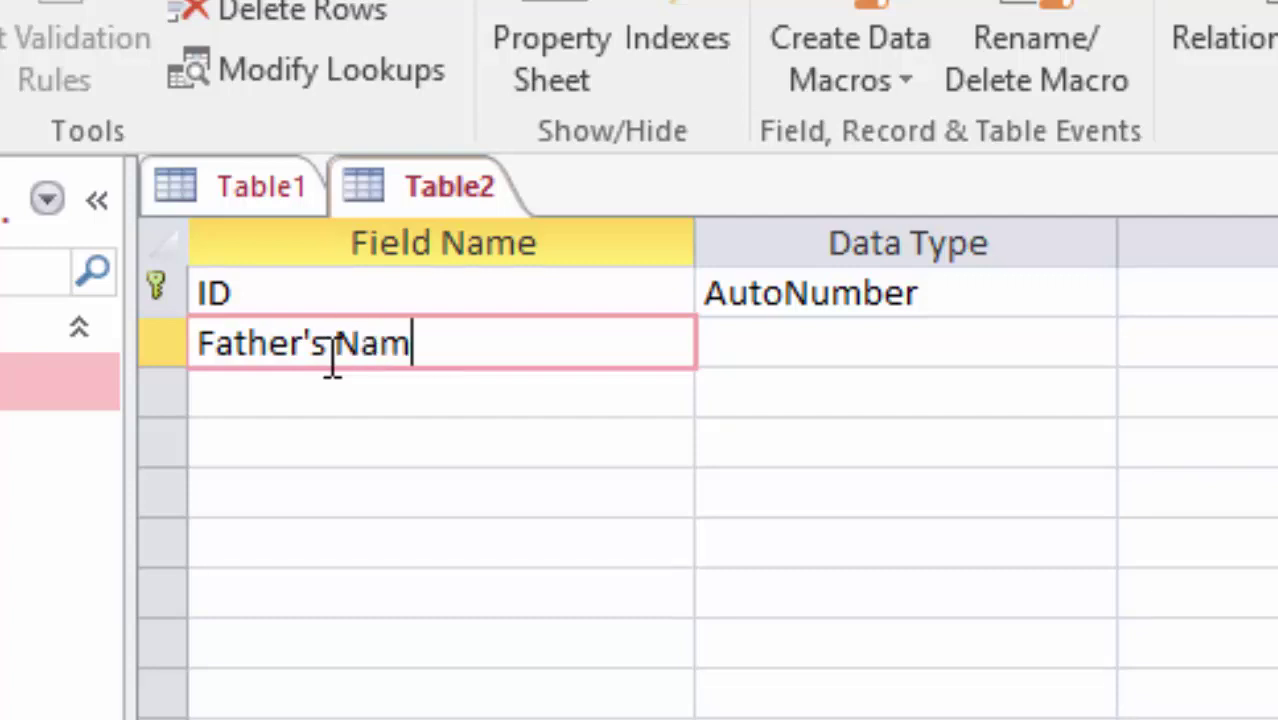
text(e)
key(Tab)
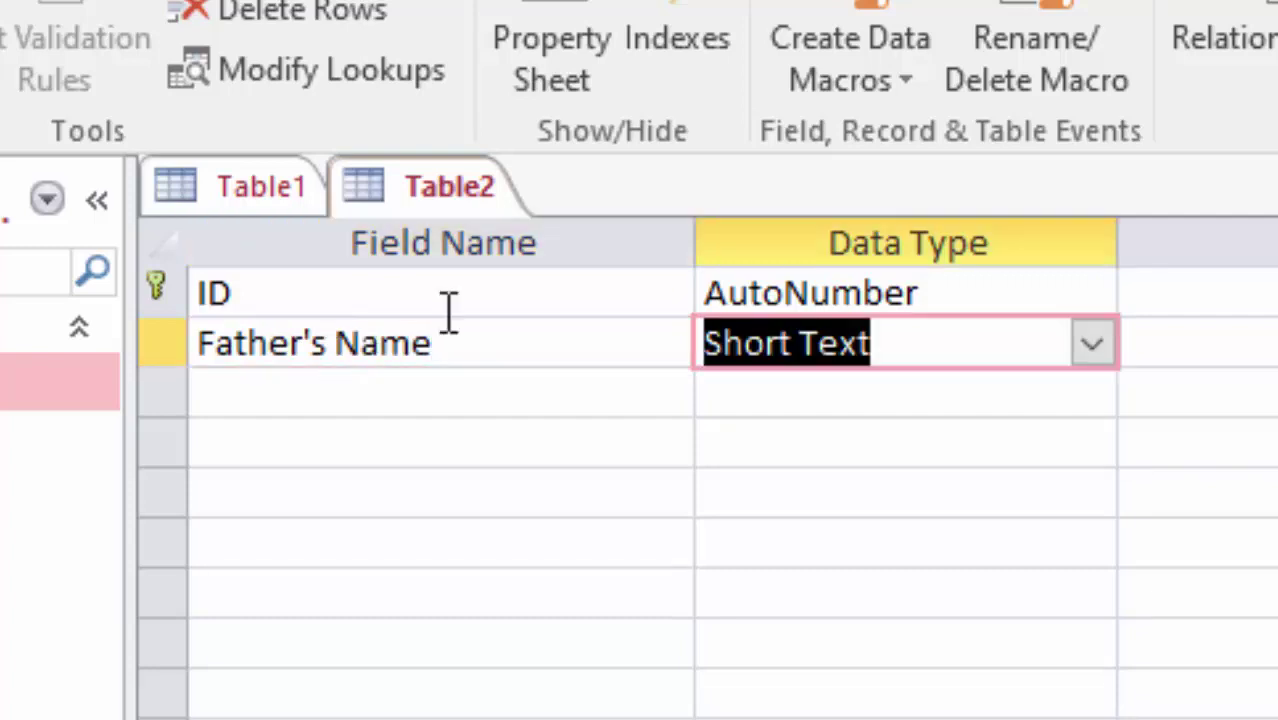
click(494, 369)
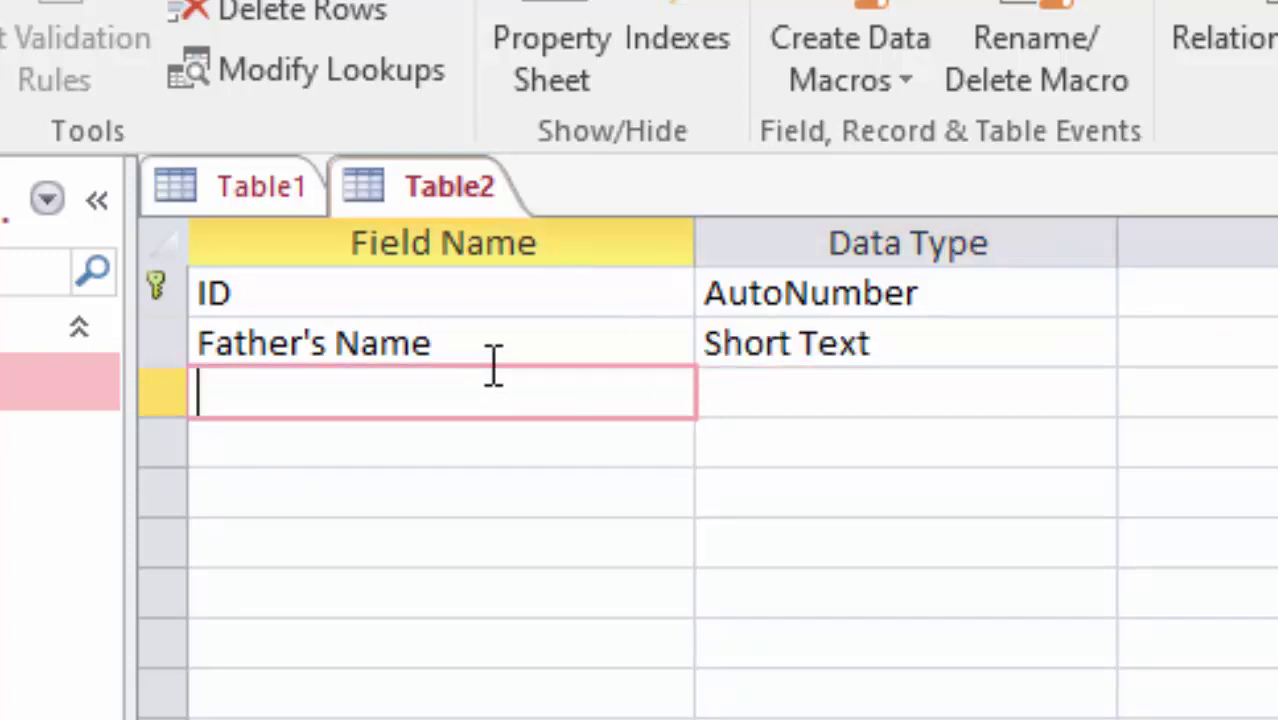
text(Se)
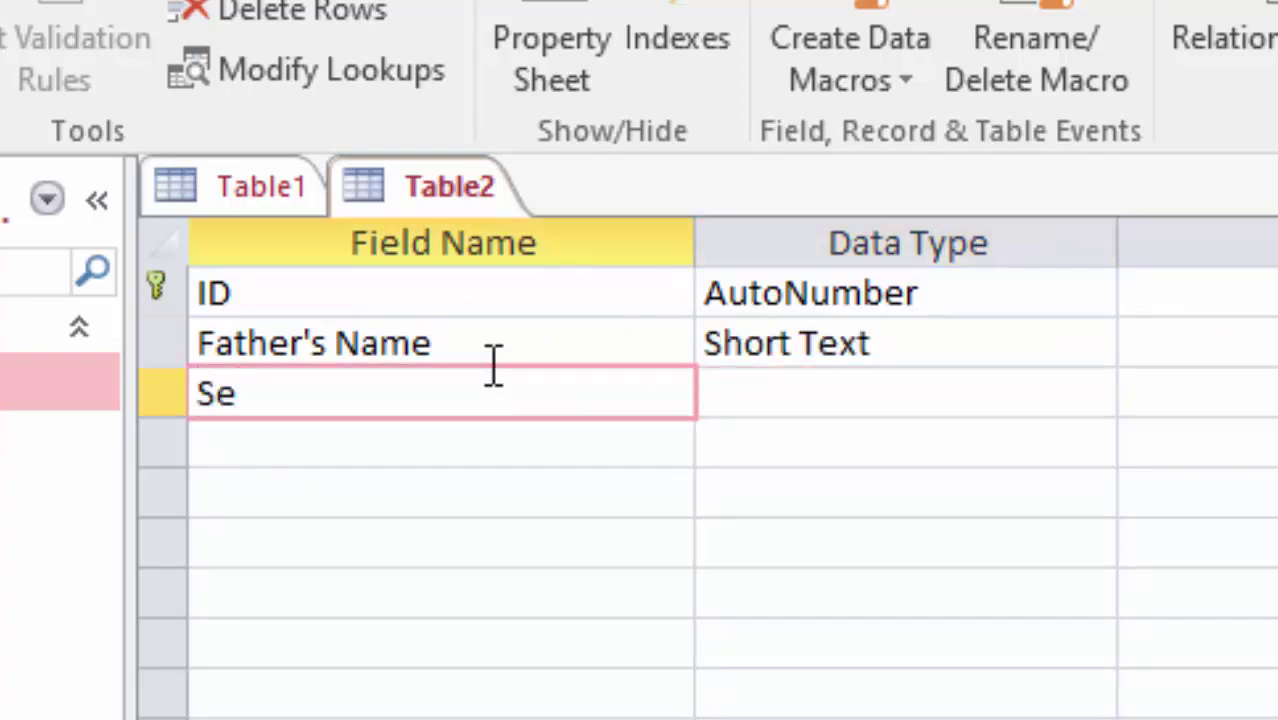
text(ctio)
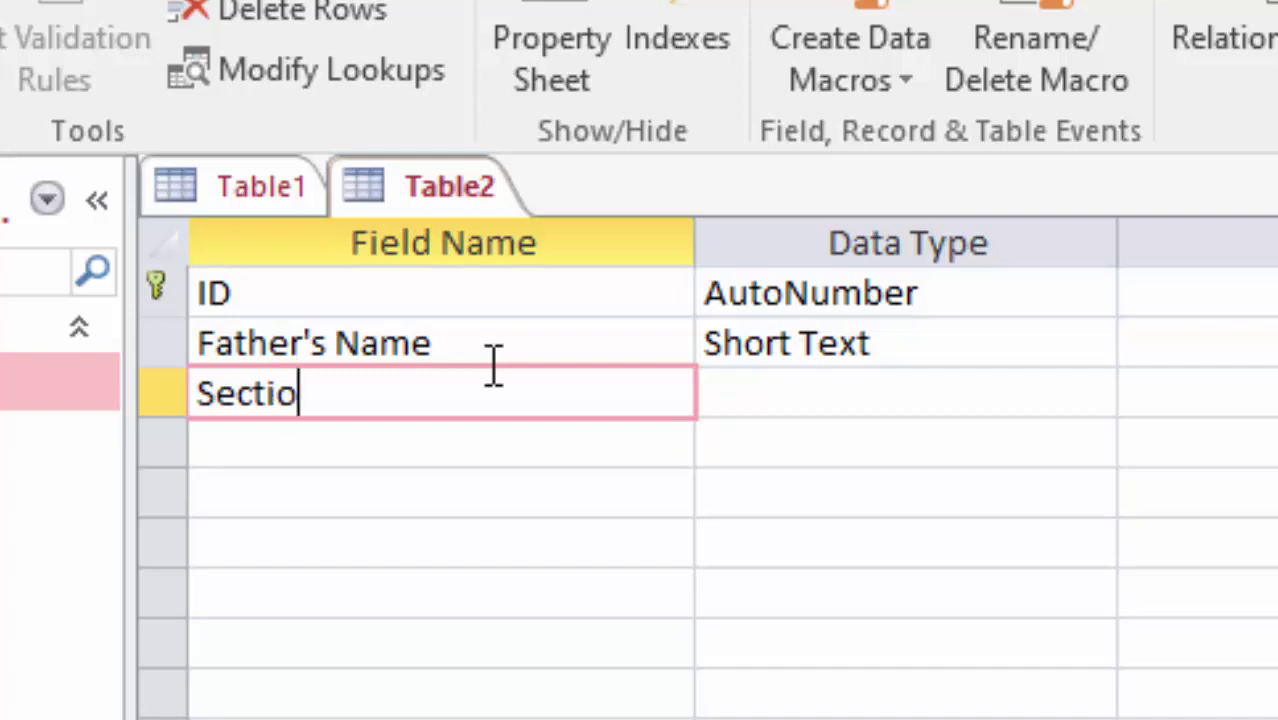
text(n)
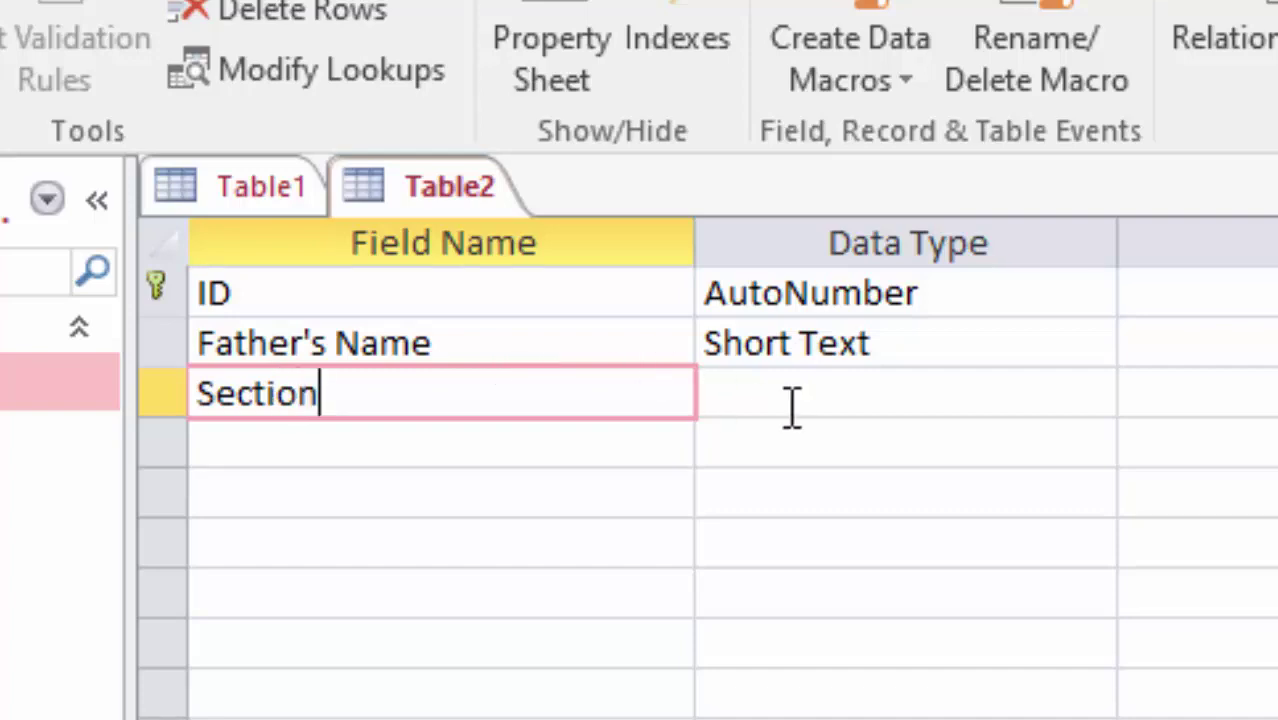
click(817, 393)
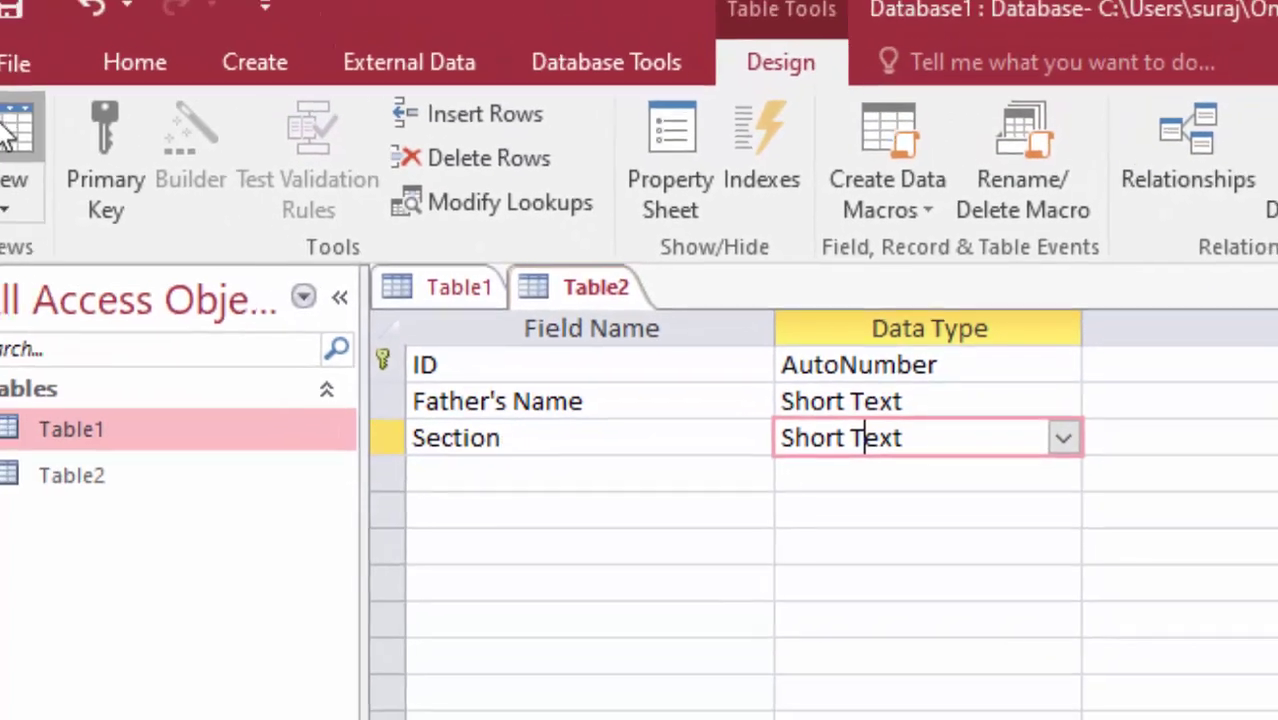
click(37, 140)
click(975, 662)
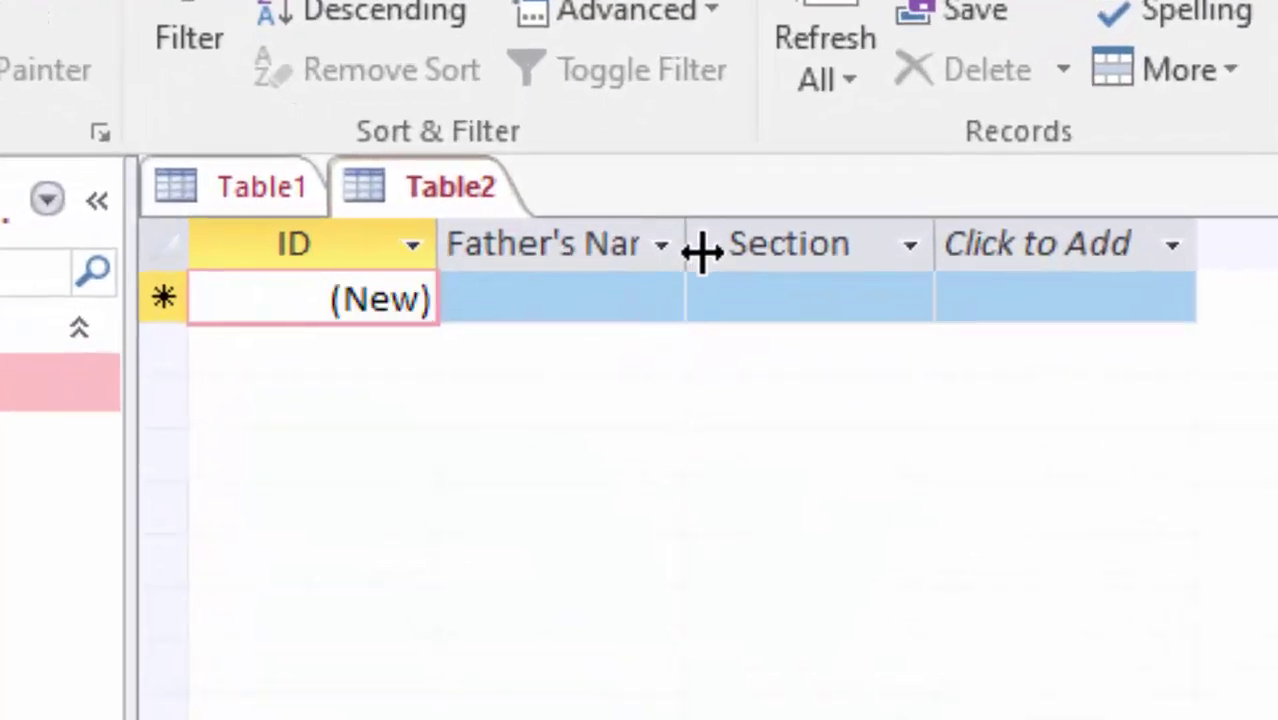
- Widen the Father's Name column and enter record 1 with a father's name and Section A
click(637, 293)
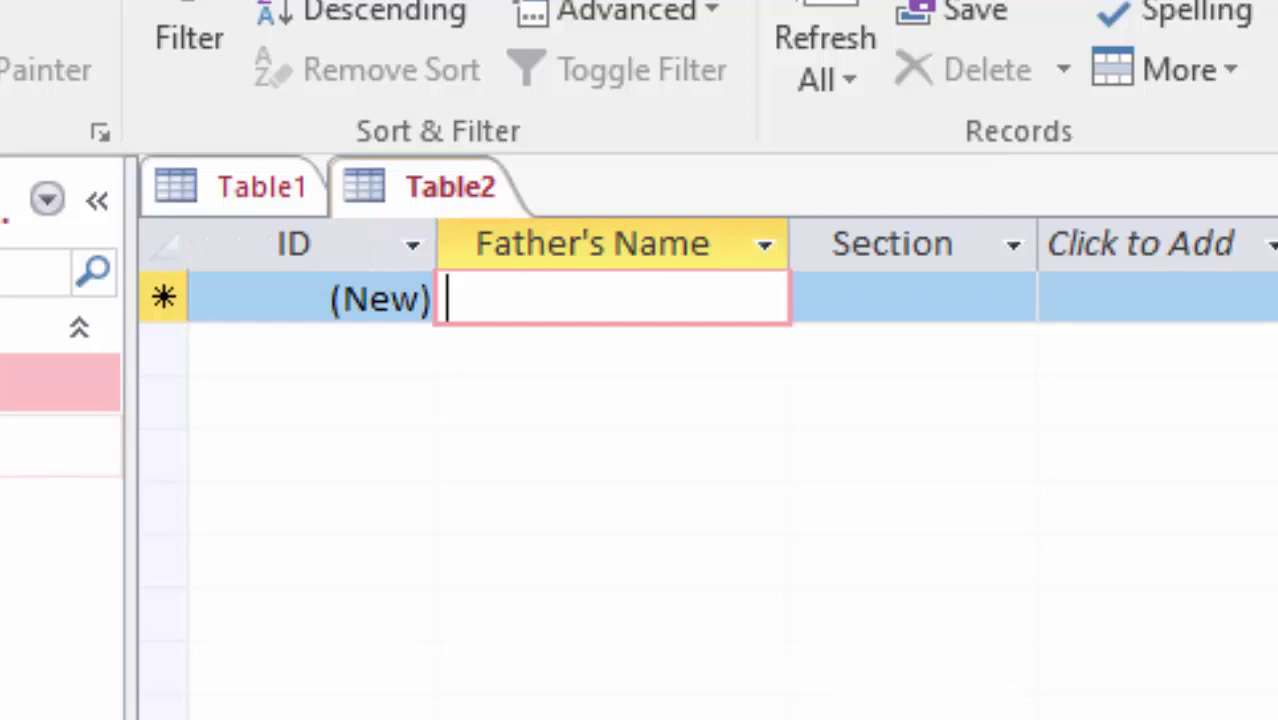
double_click(60, 382)
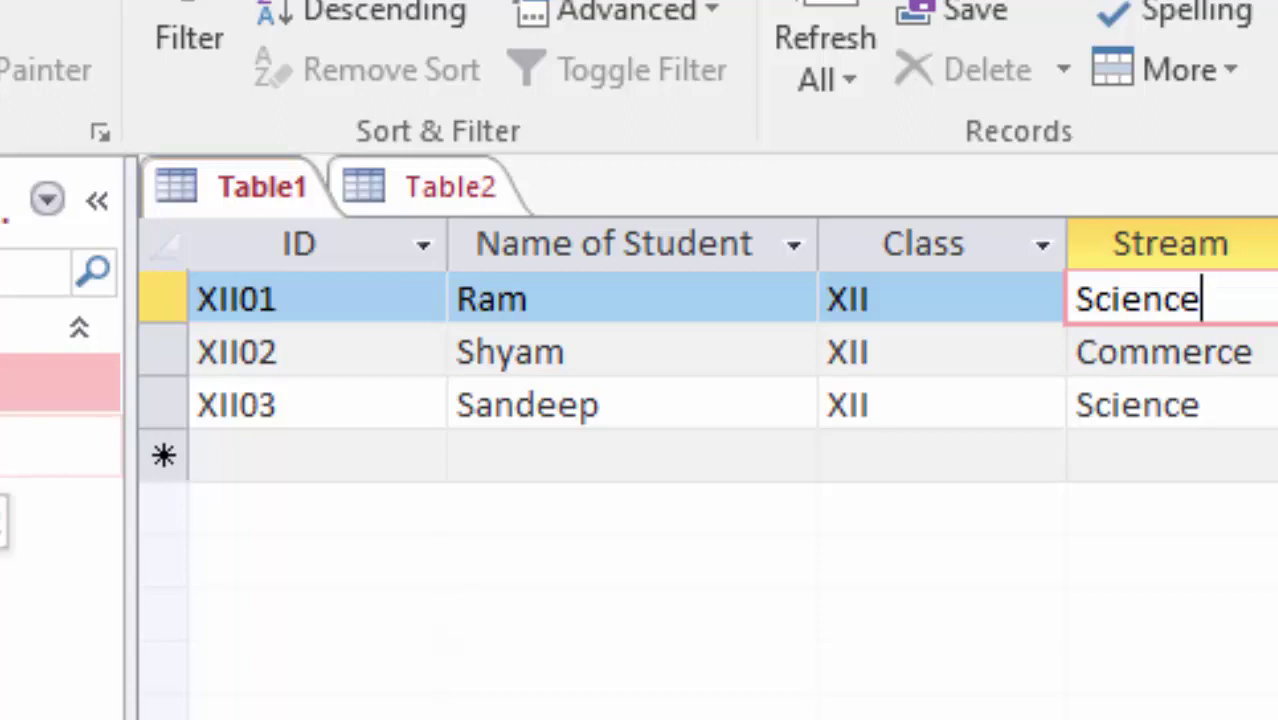
click(615, 298)
key(ctrl+F6)
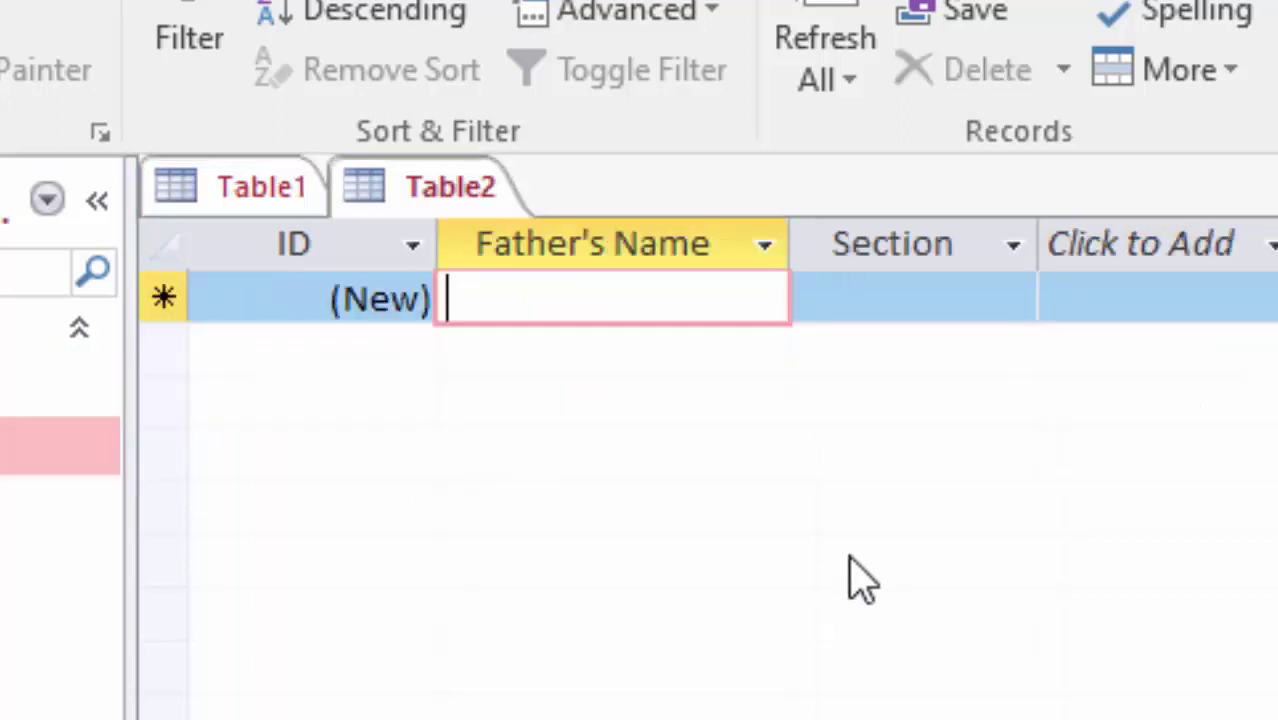
text(S)
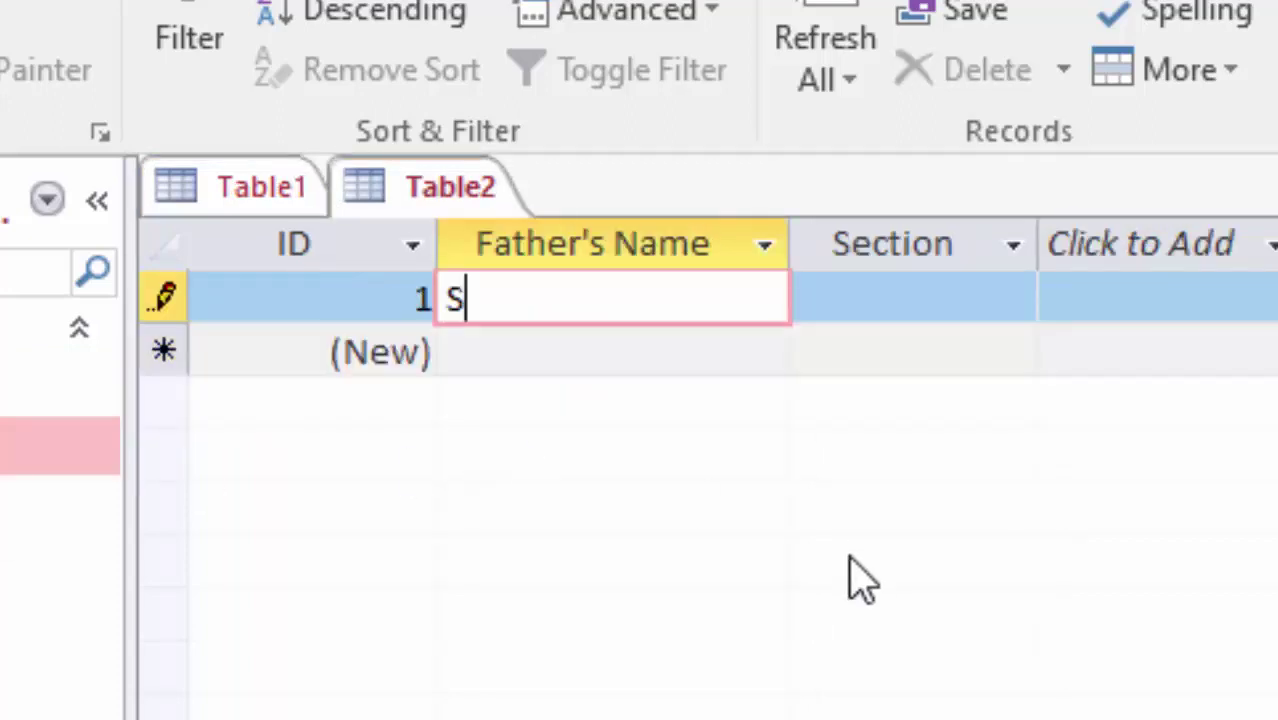
text(ujee)
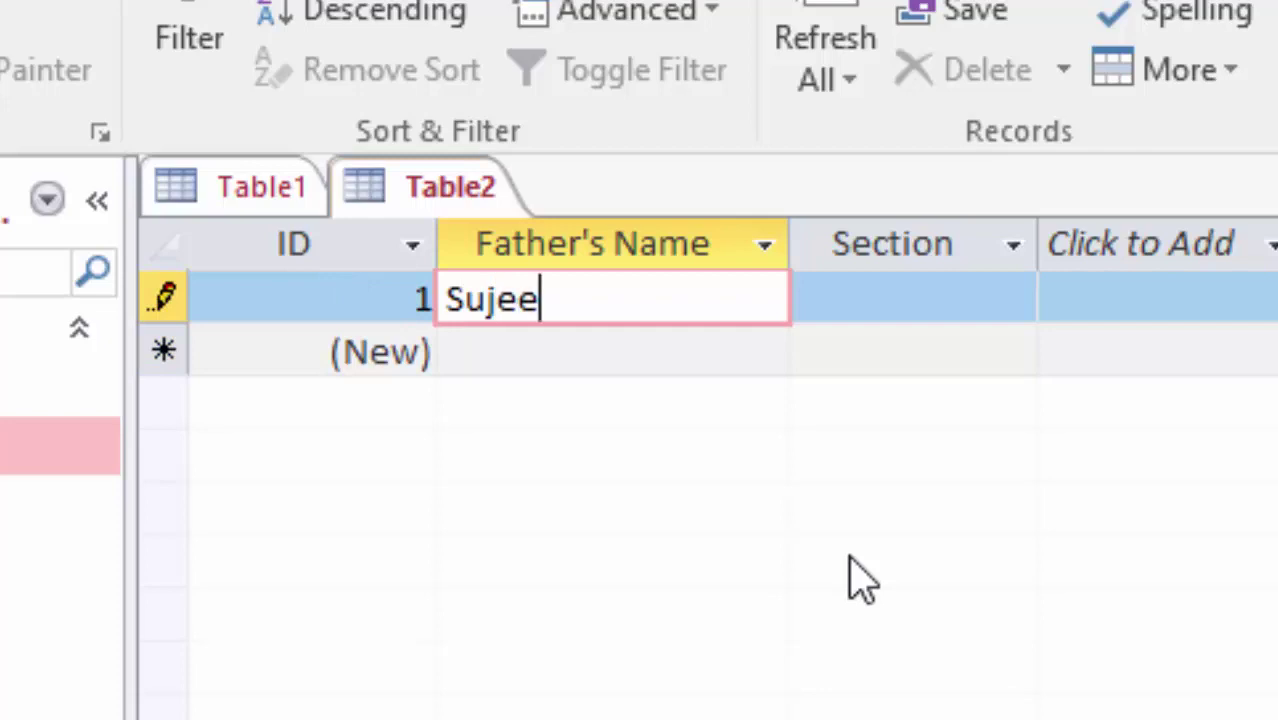
text(t Ku)
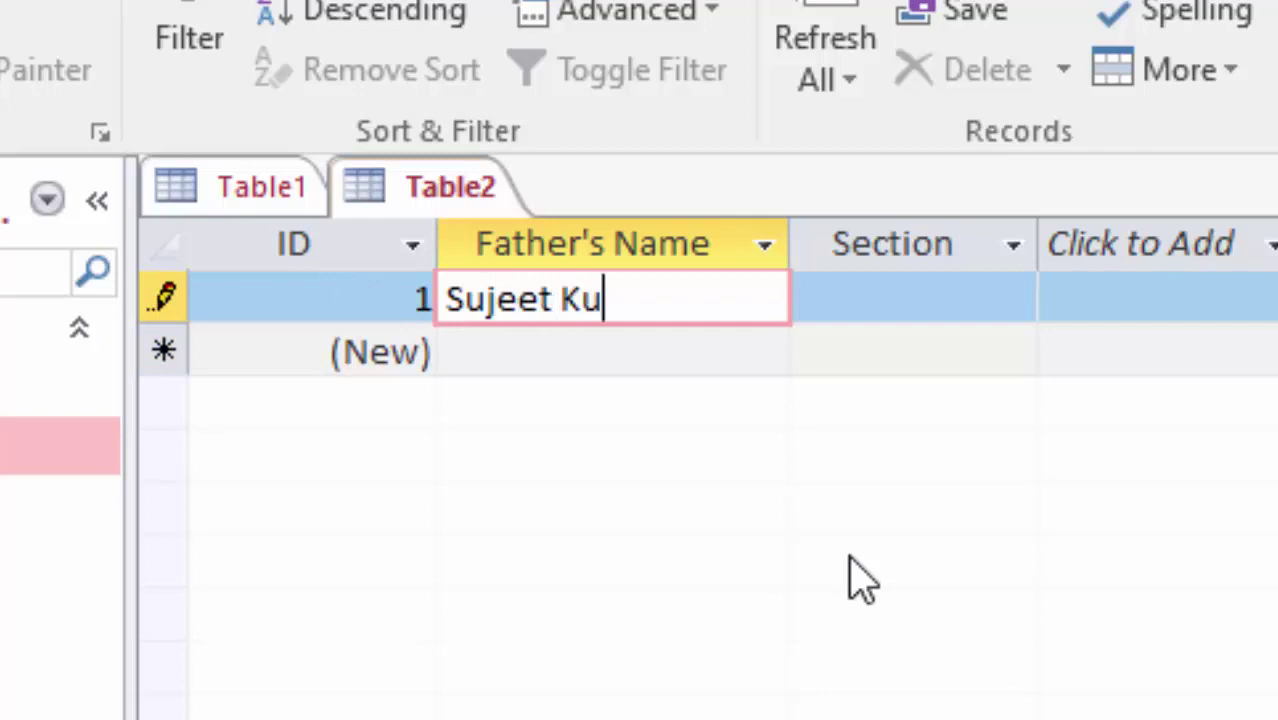
text(mar)
key(Tab)
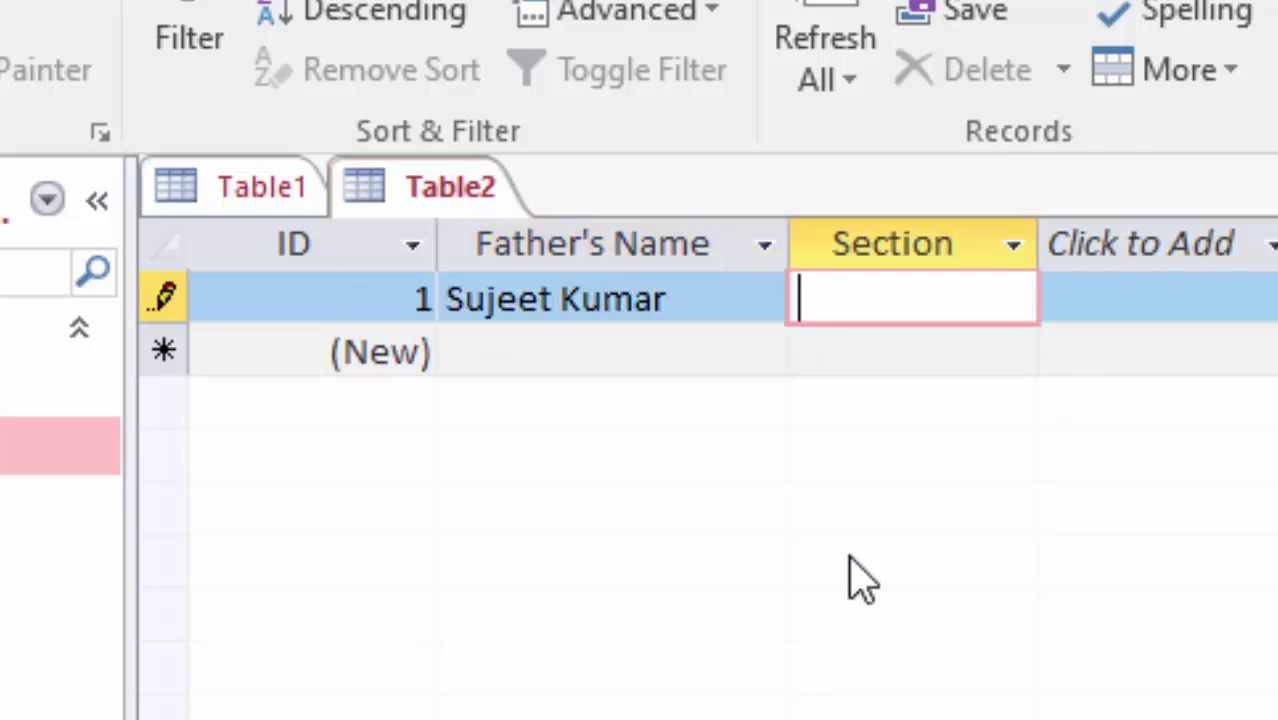
text(A)
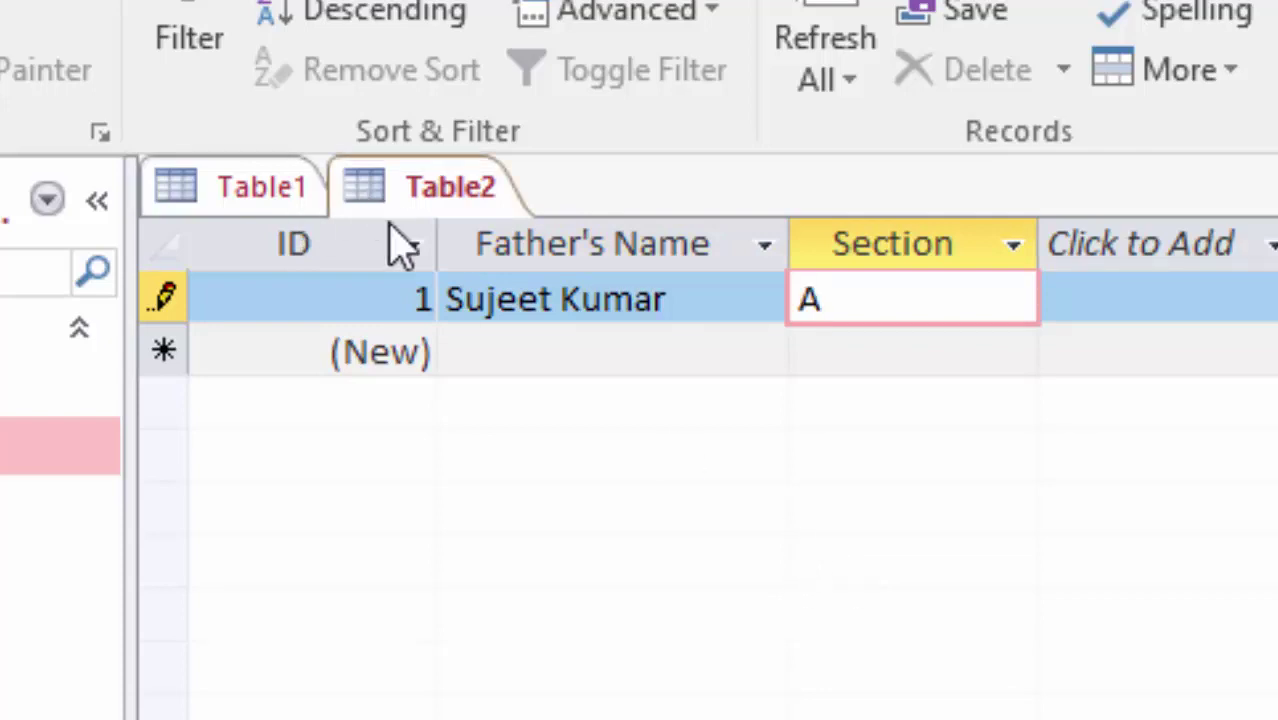
- Enter records 2 and 3 with fathers' names and Sections B and C
click(531, 345)
text(A)
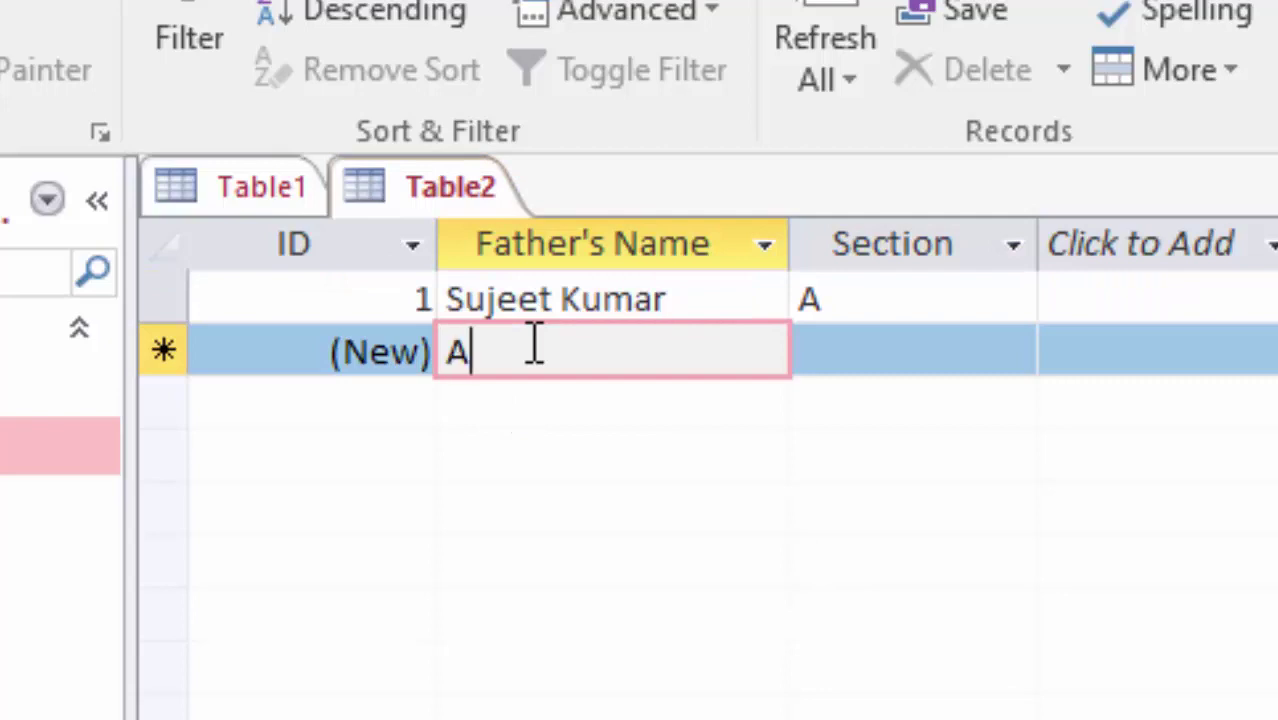
text(mit )
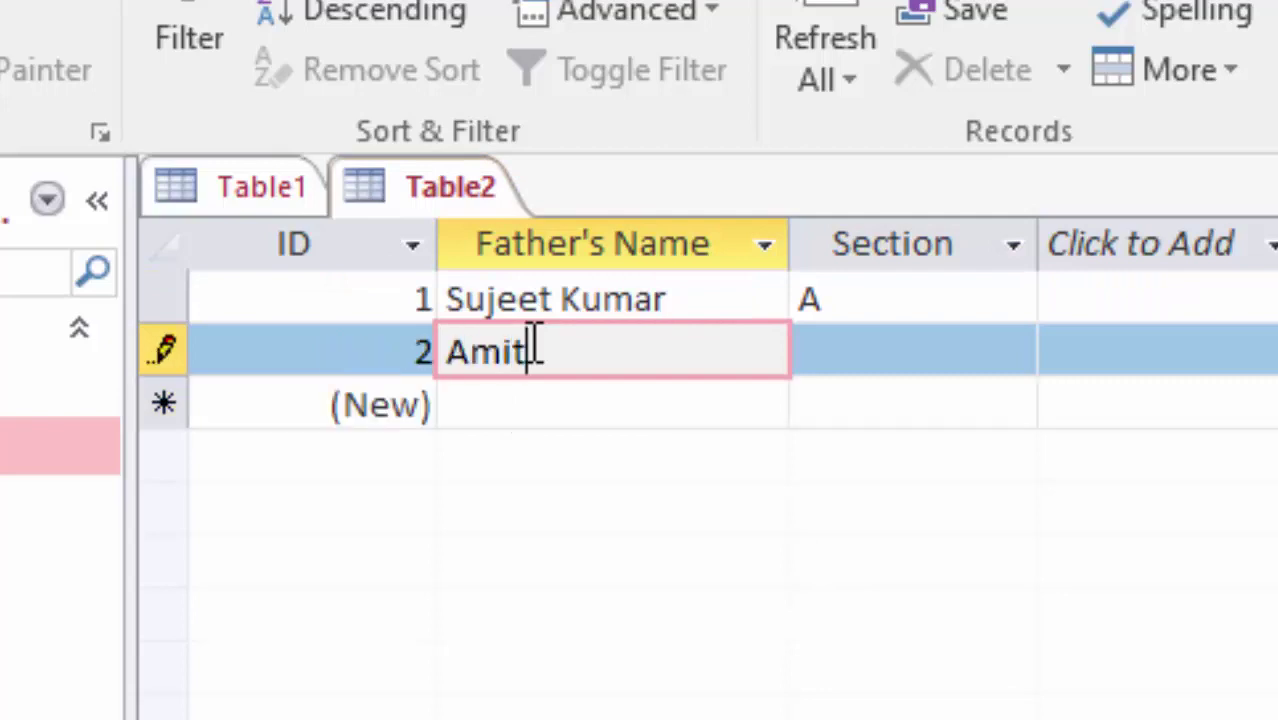
text(K)
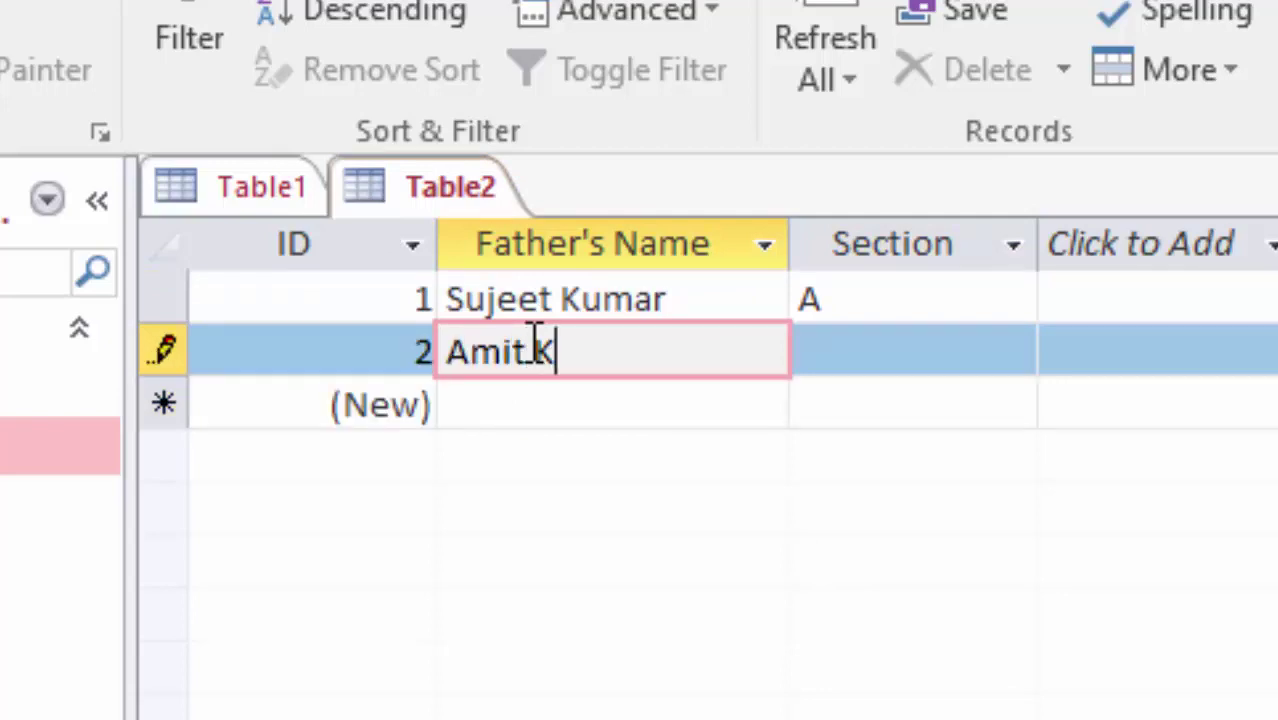
text(uma)
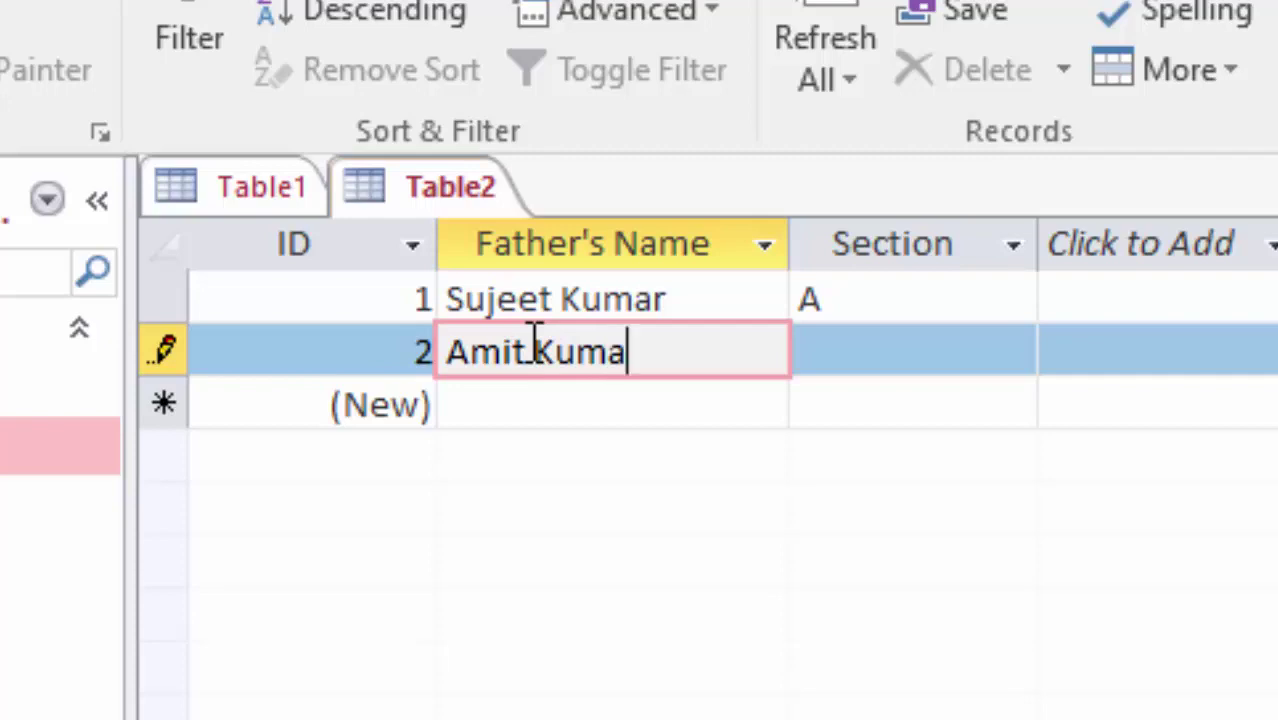
text(r)
key(Tab)
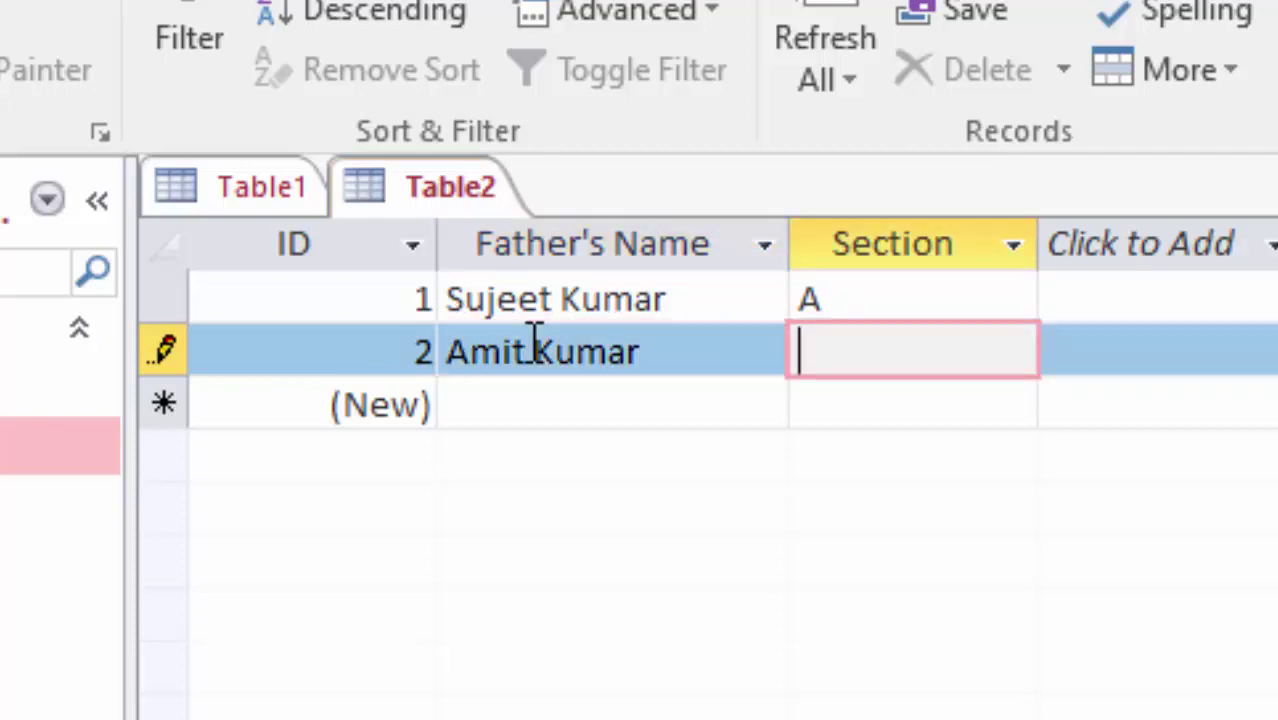
text(B)
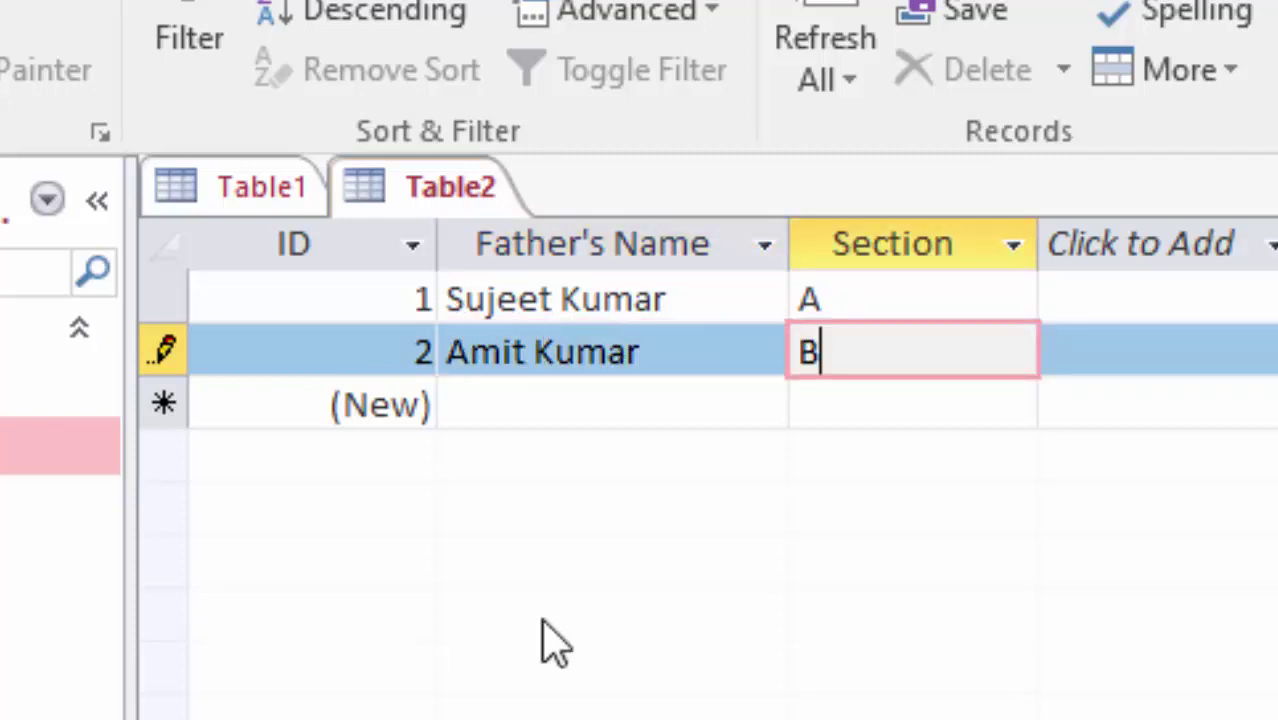
click(537, 405)
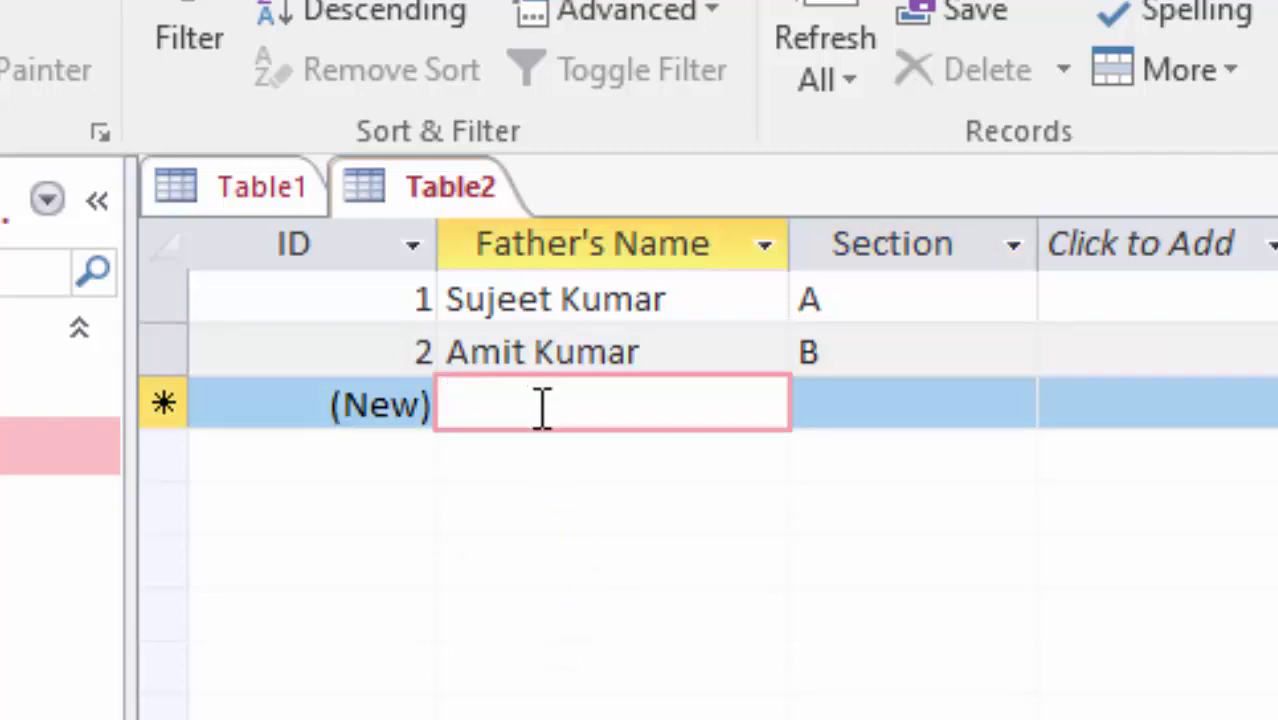
text(A)
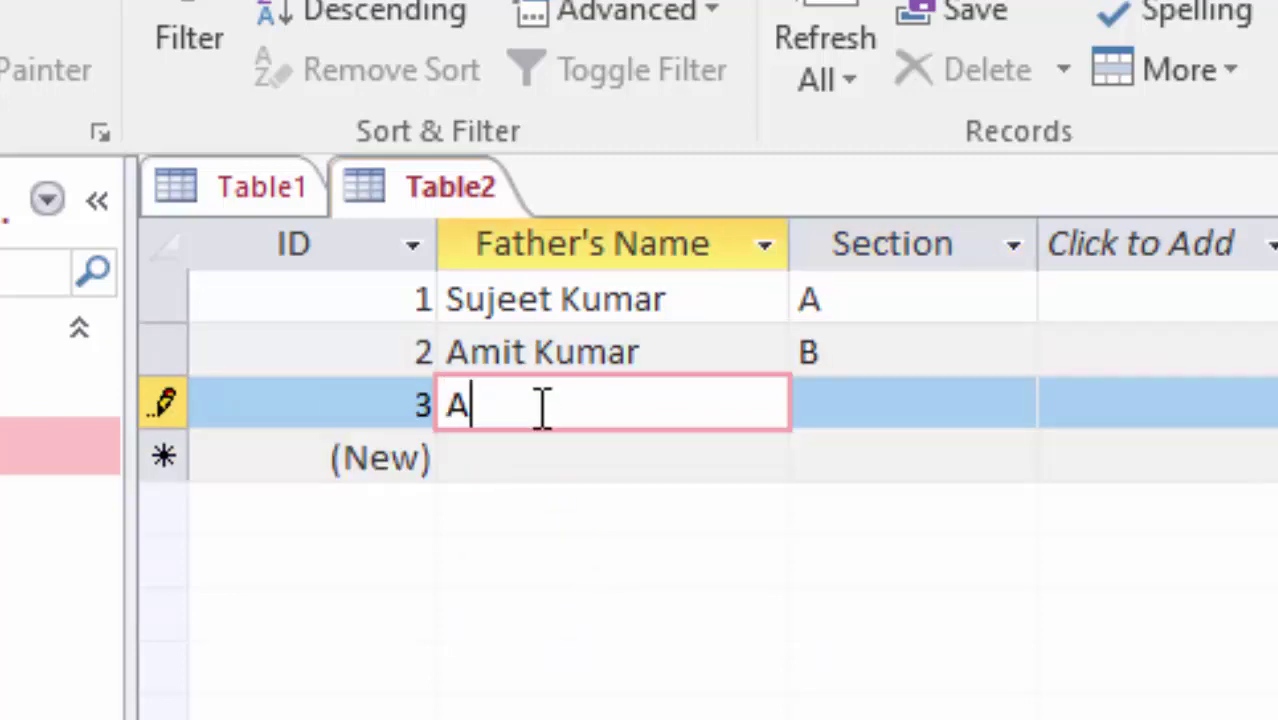
text(van)
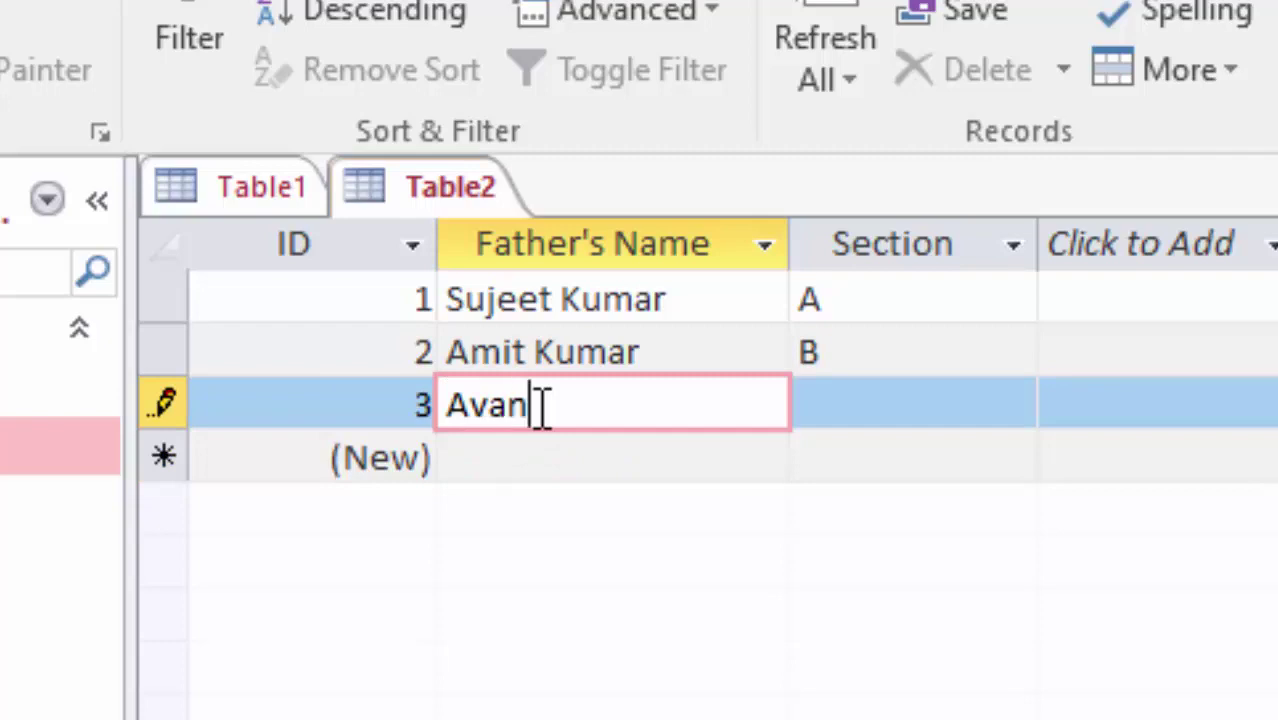
text(ish)
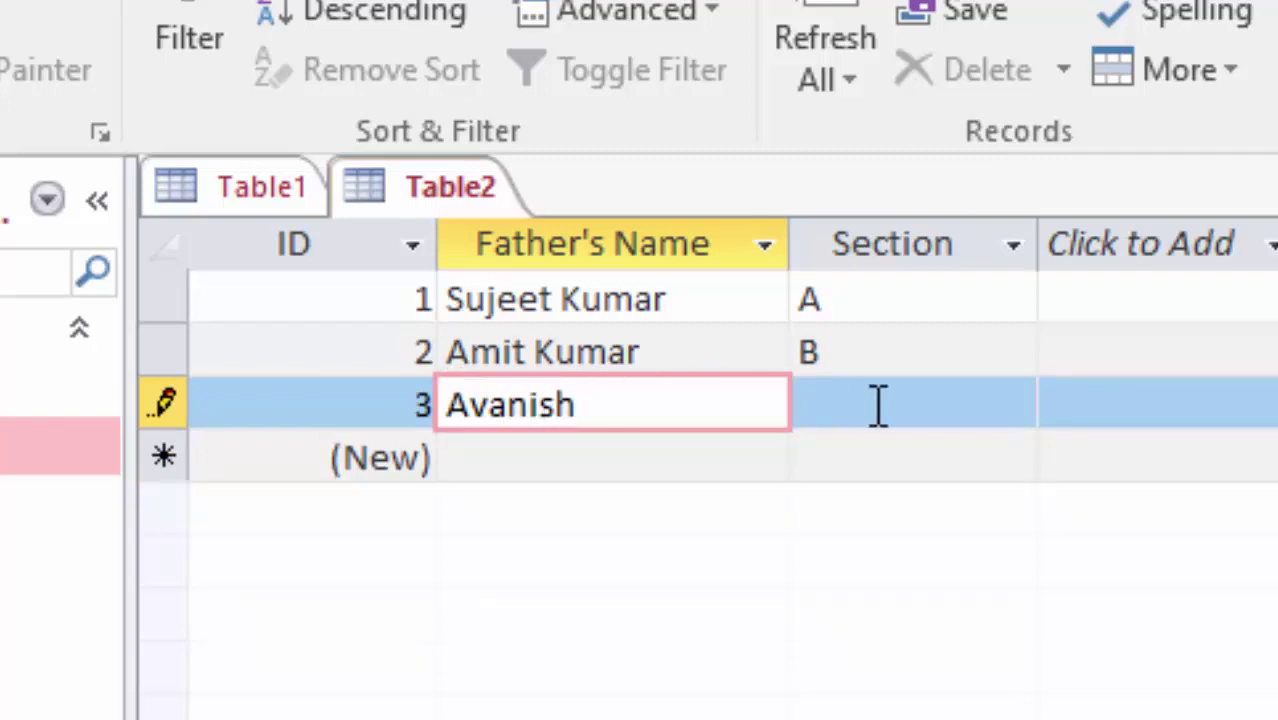
click(832, 417)
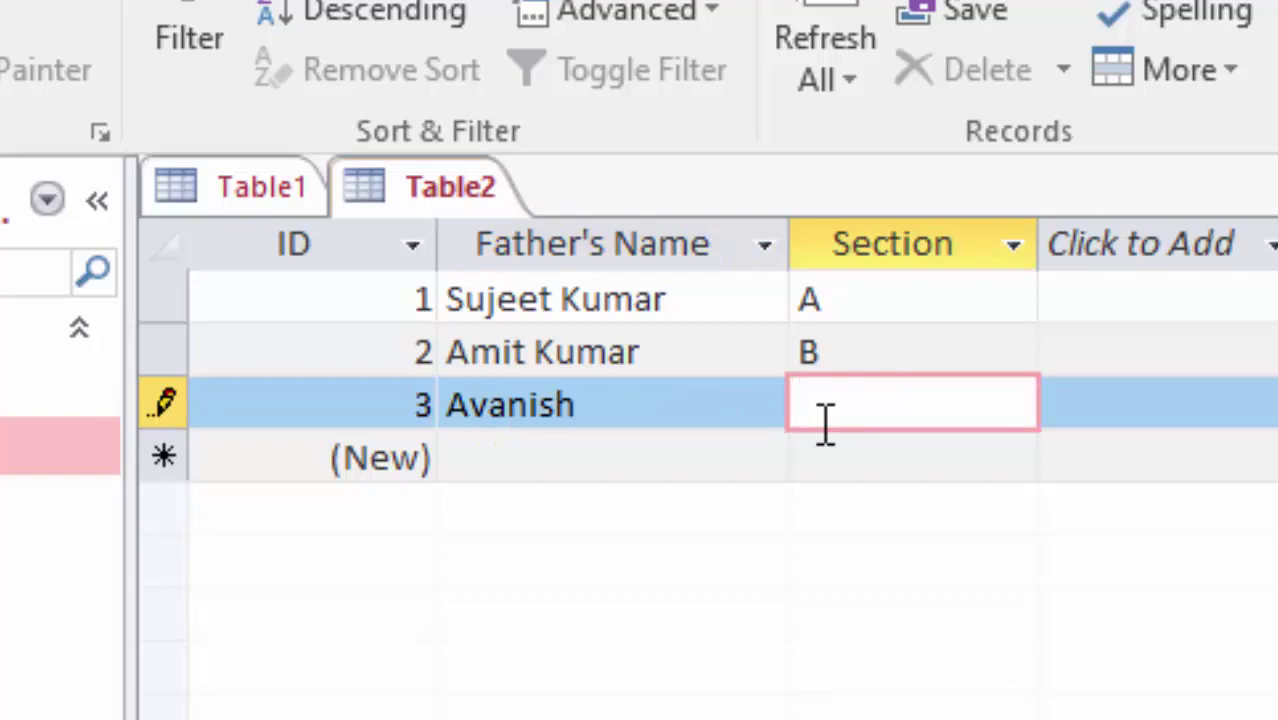
text(C)
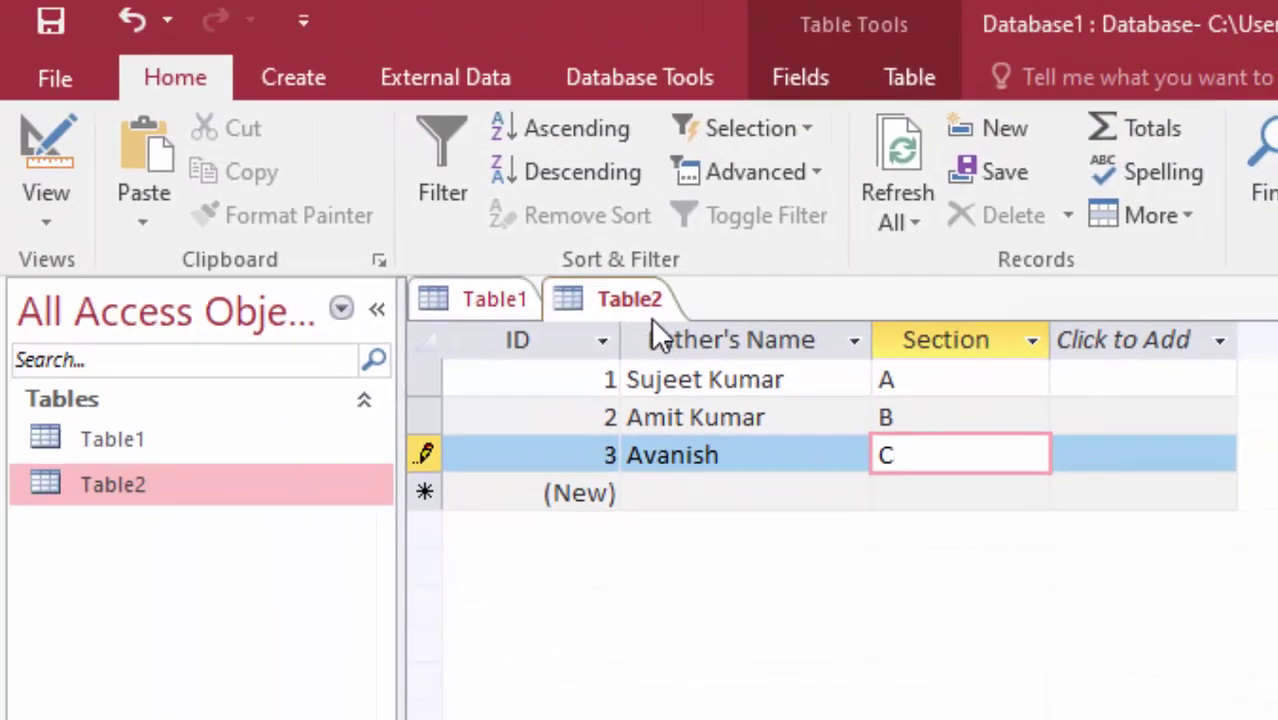
- Save Table2 and Table1, then close the Table1 datasheet
right_click(620, 284)
click(641, 304)
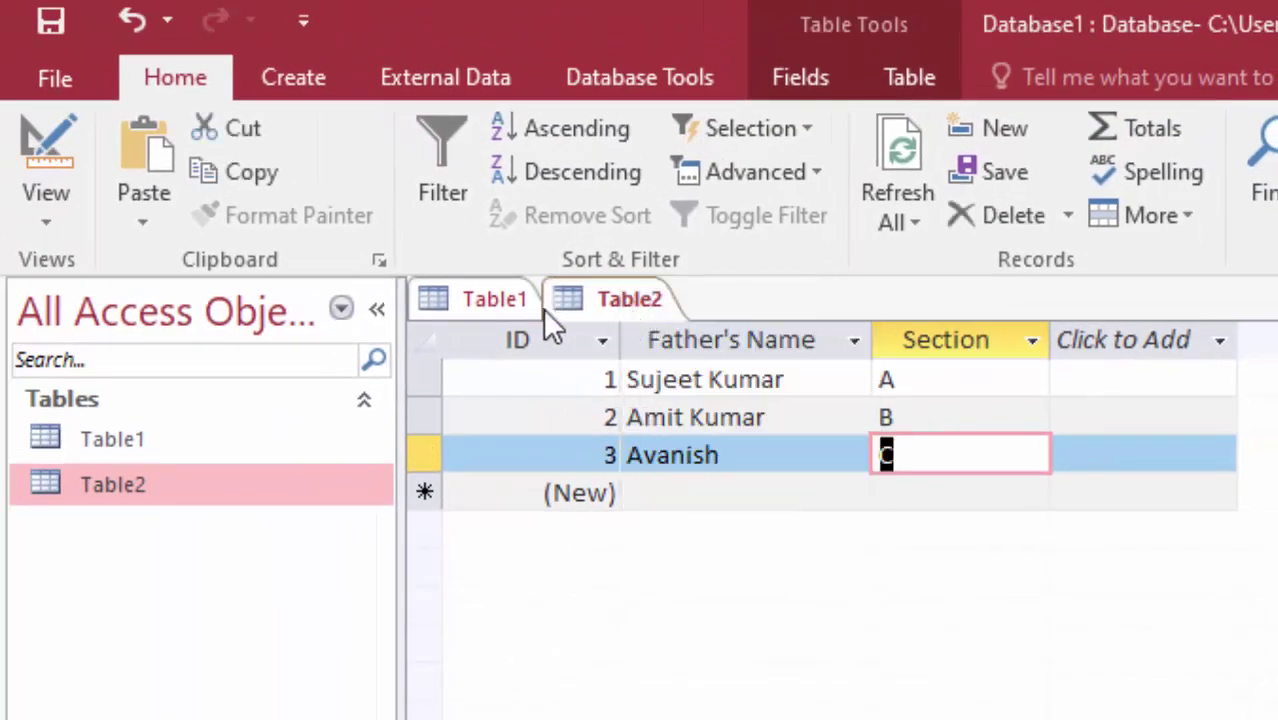
right_click(487, 309)
click(565, 335)
right_click(495, 300)
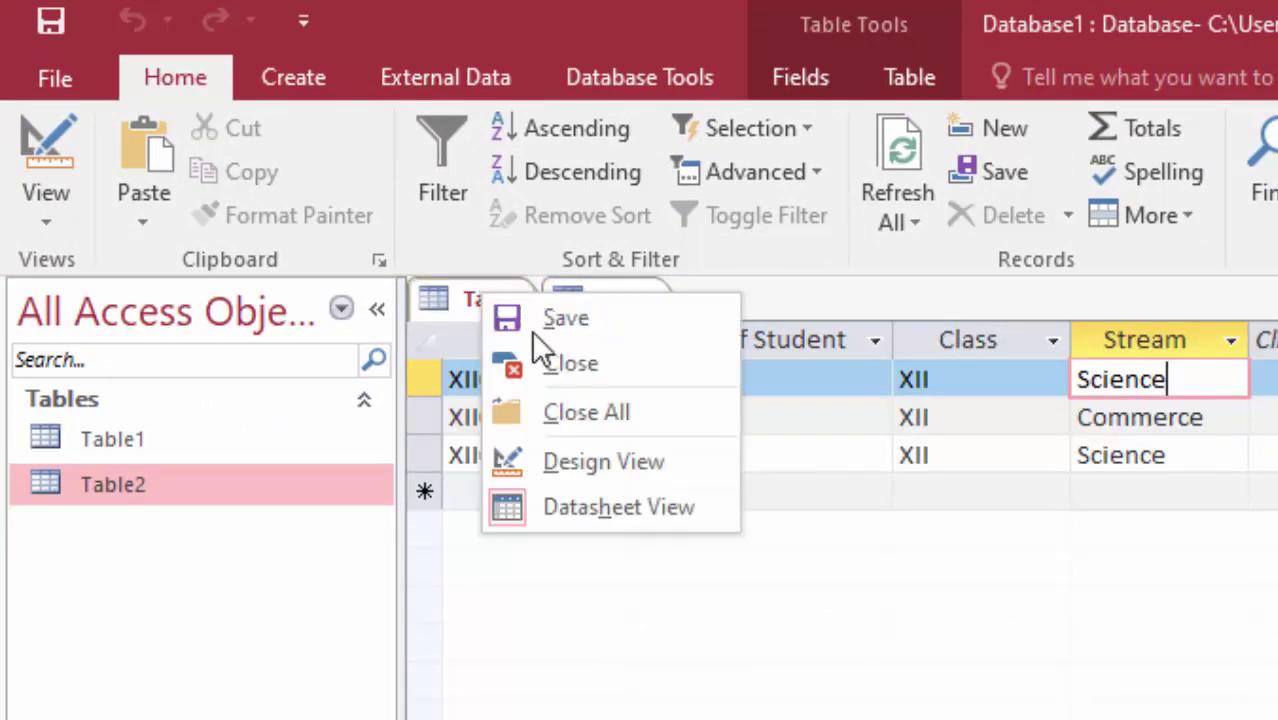
click(565, 338)
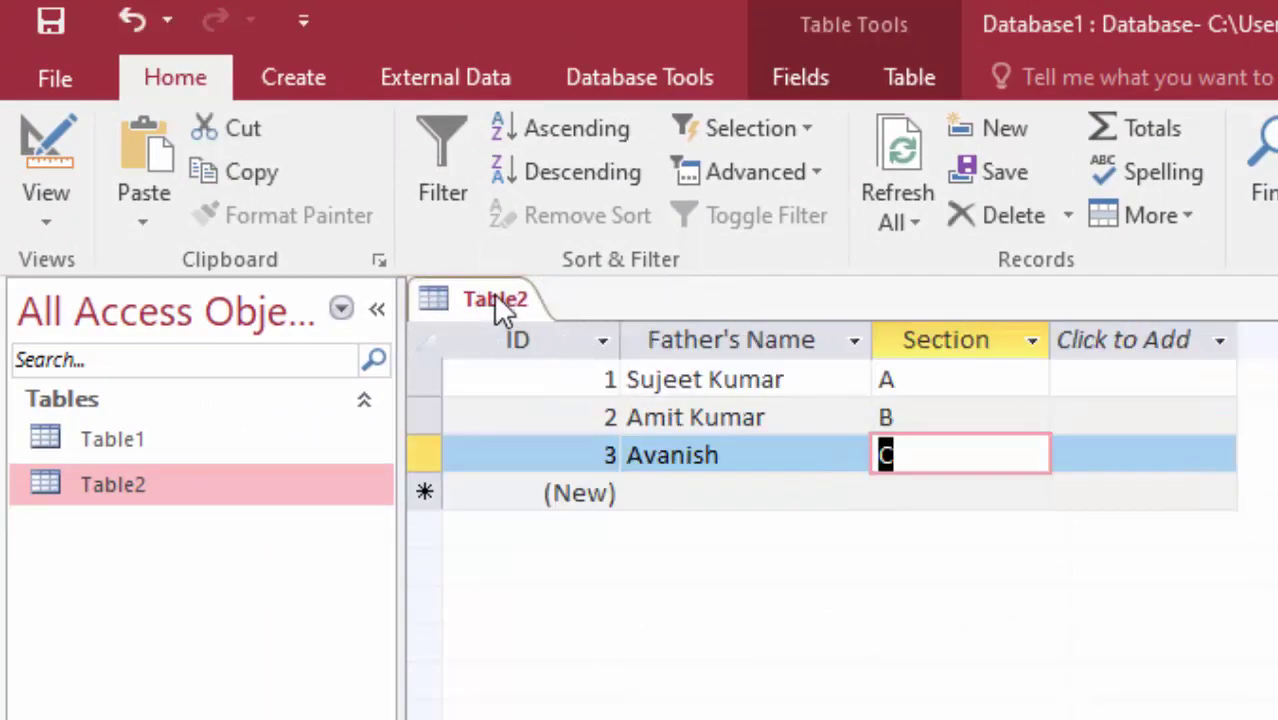
- Close the Table2 datasheet
right_click(497, 309)
click(564, 351)
right_click(513, 300)
click(603, 372)
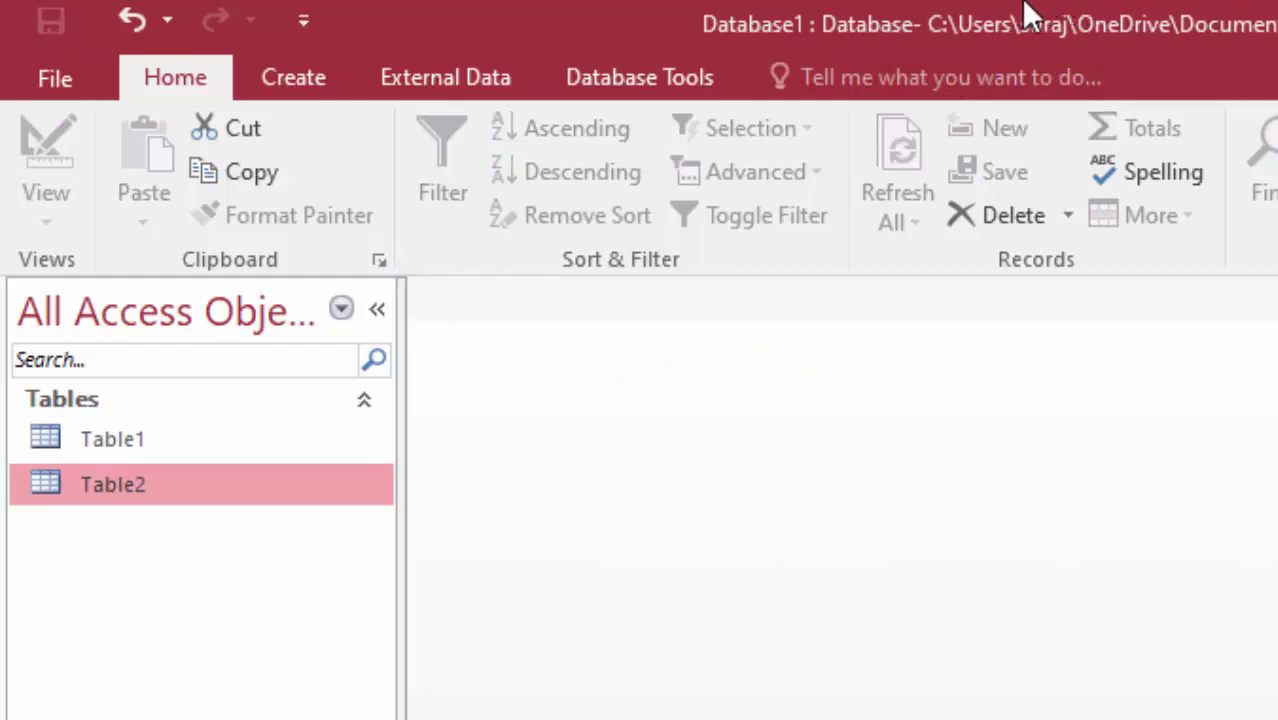
- Start a new query in Design view with Table1 as its source
click(320, 76)
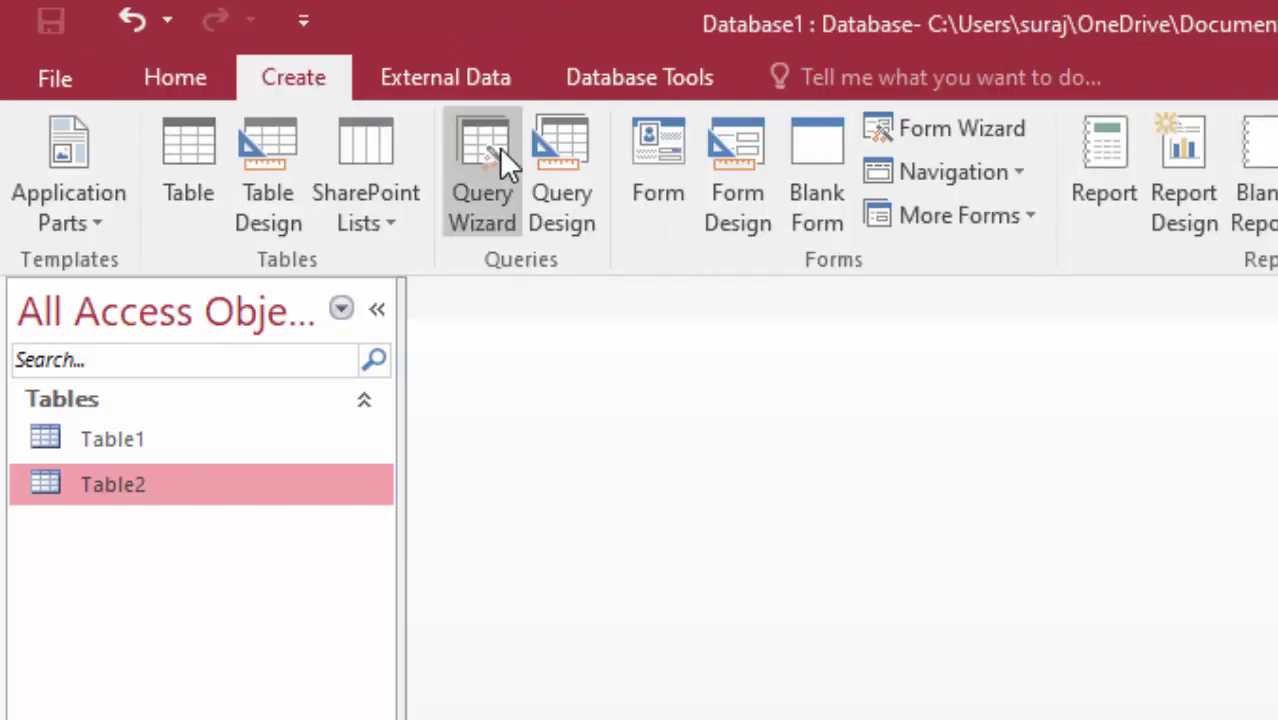
click(575, 150)
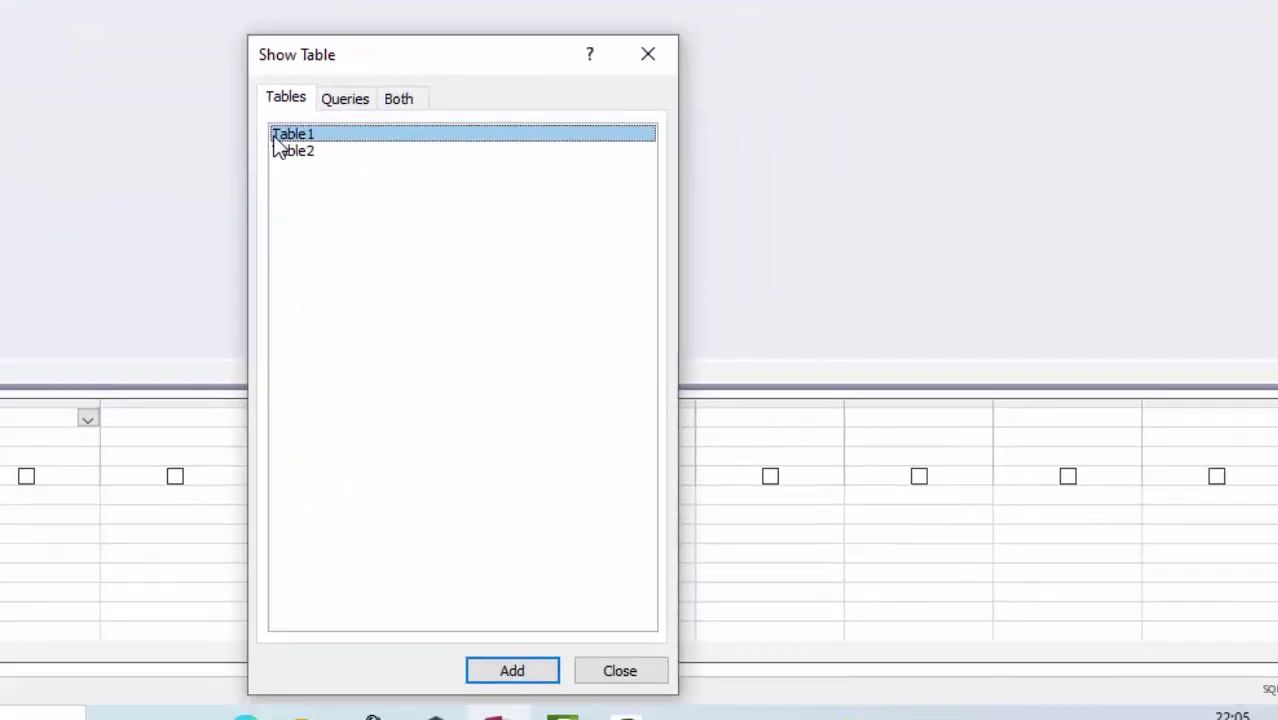
click(620, 389)
click(623, 374)
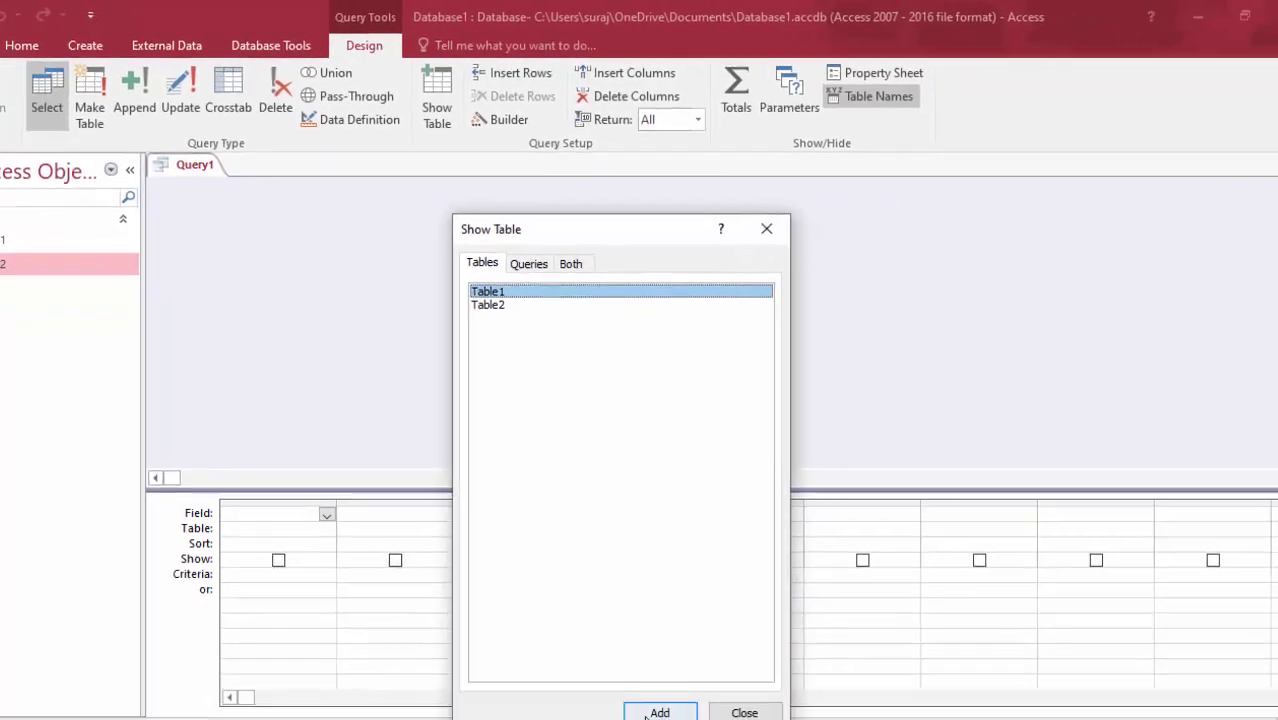
click(659, 703)
key(Escape)
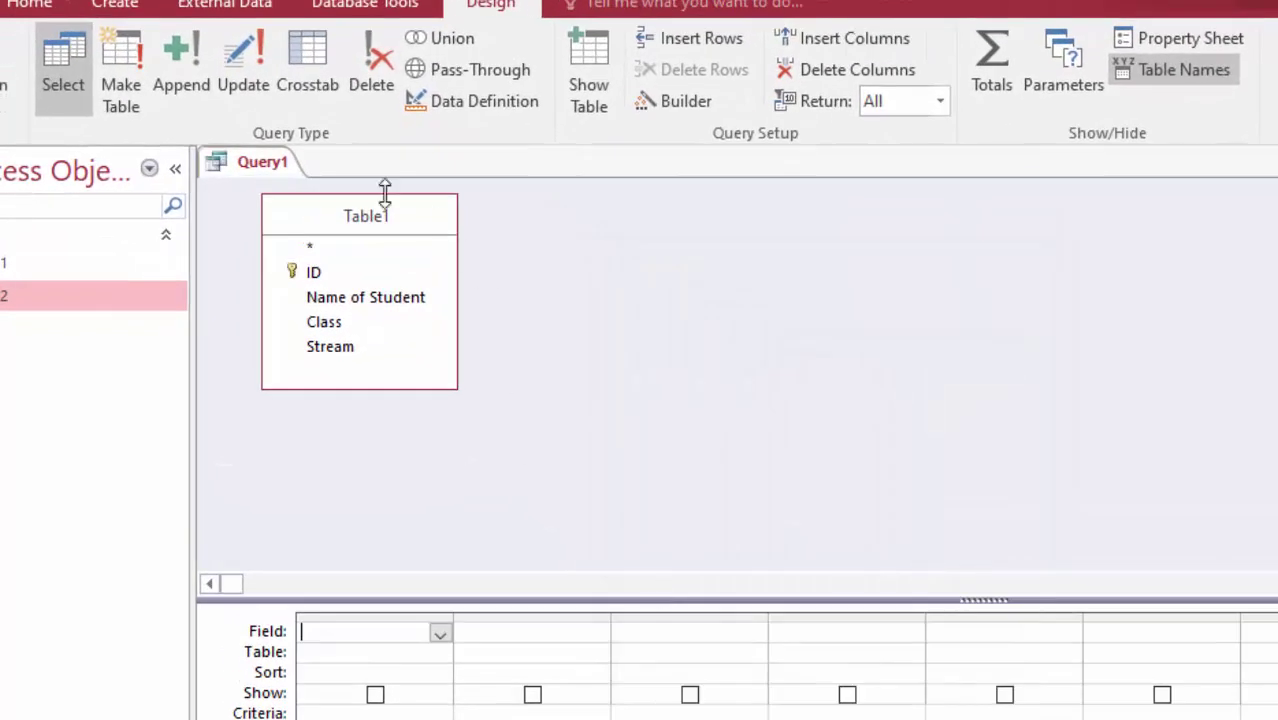
- Add Name of Student, Class and Stream from Table1 to the query grid
double_click(370, 299)
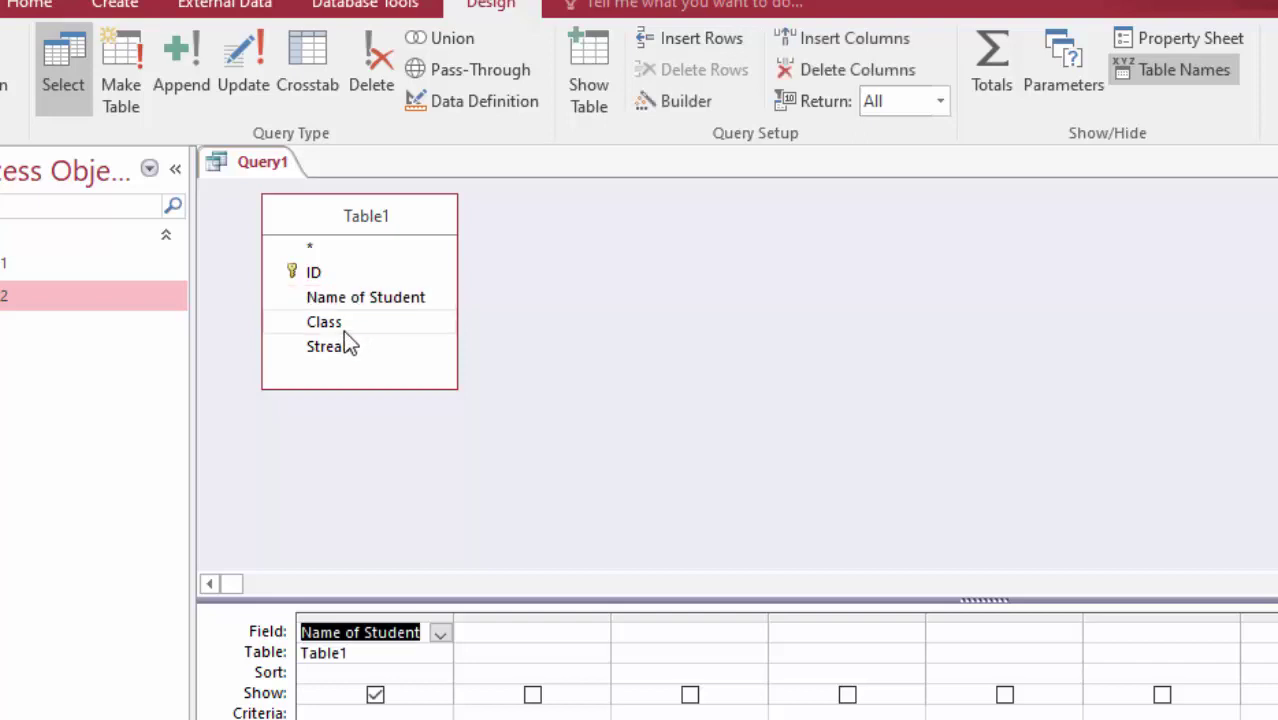
double_click(343, 330)
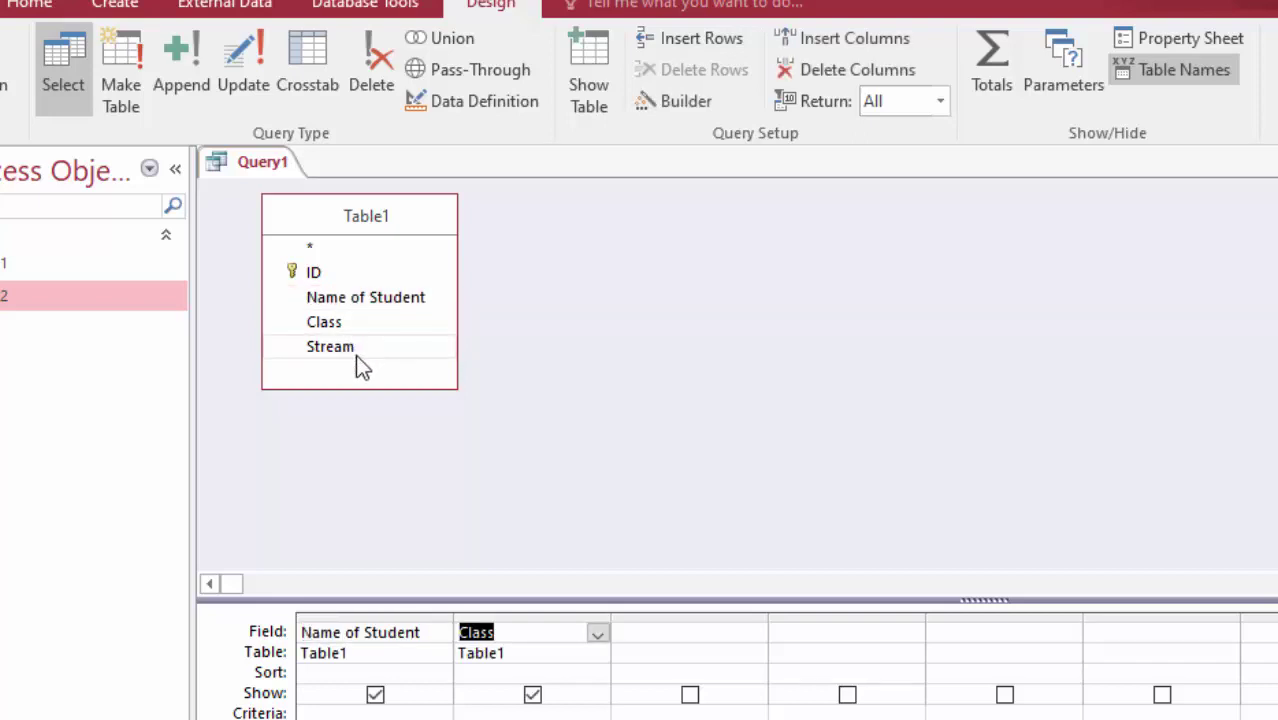
double_click(356, 347)
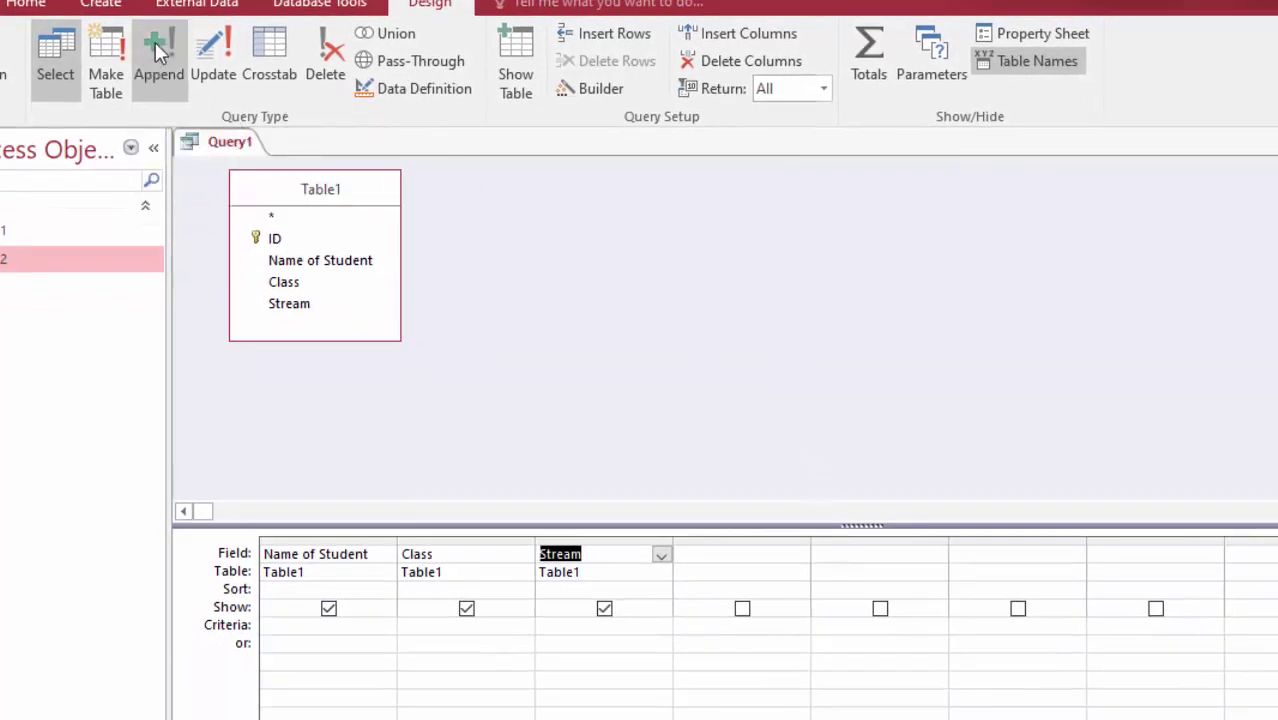
- Convert Query1 into an append query targeting Table2 in the current database
click(155, 42)
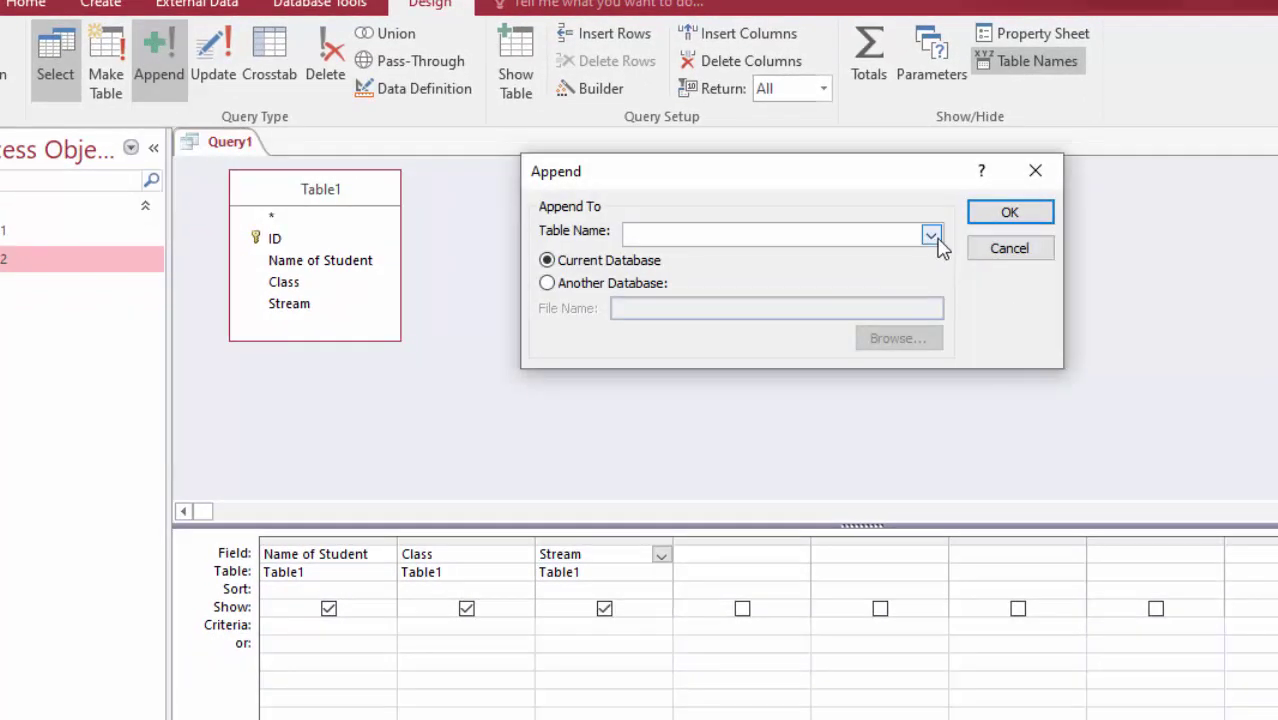
click(931, 236)
click(760, 270)
click(611, 283)
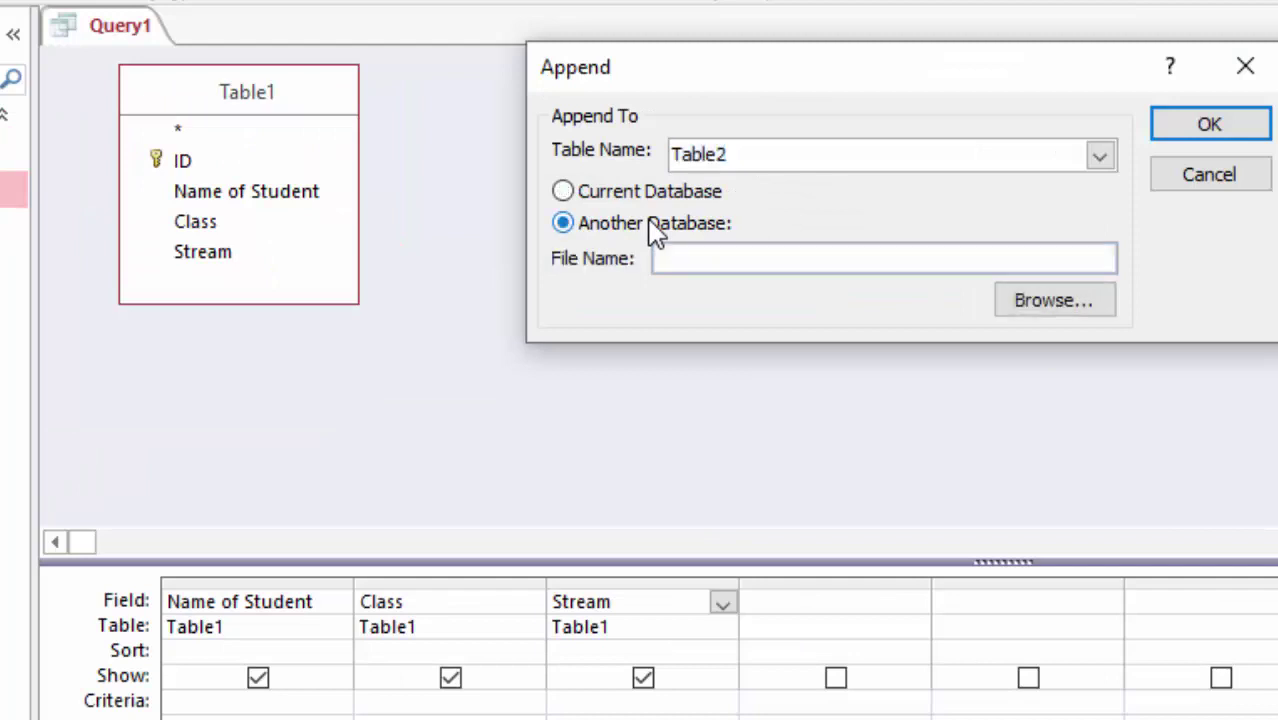
click(1050, 305)
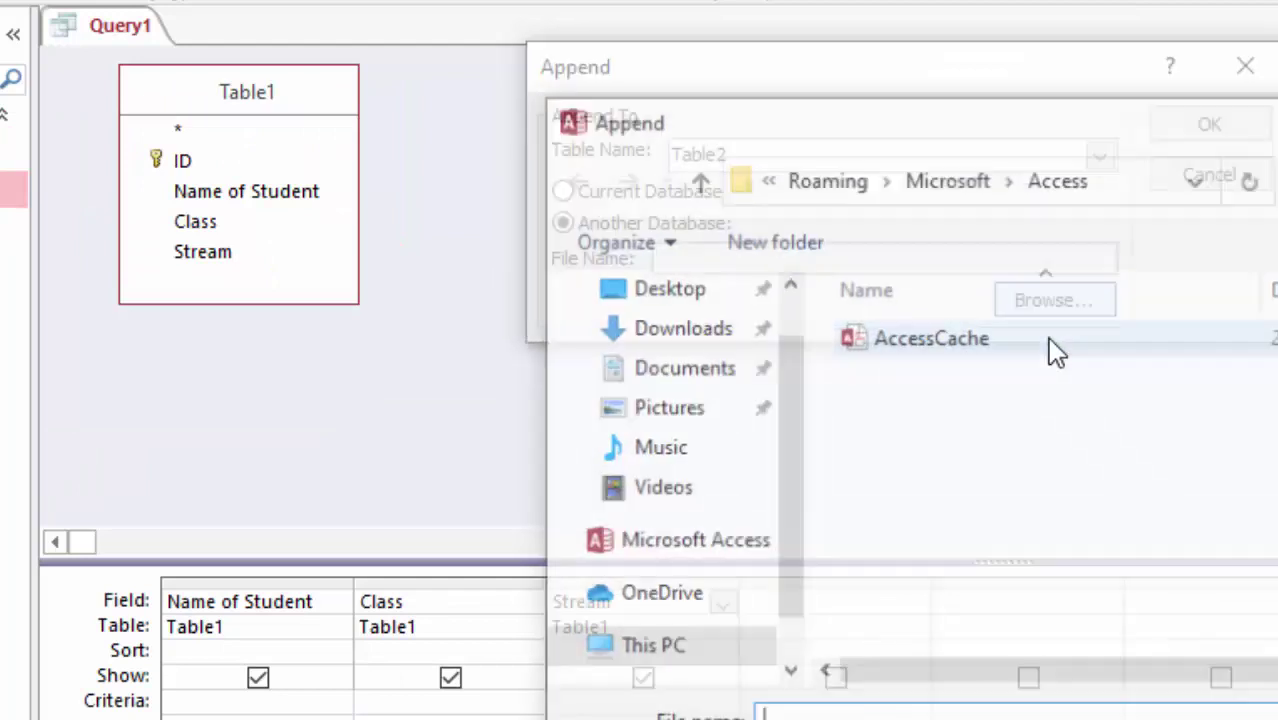
key(Escape)
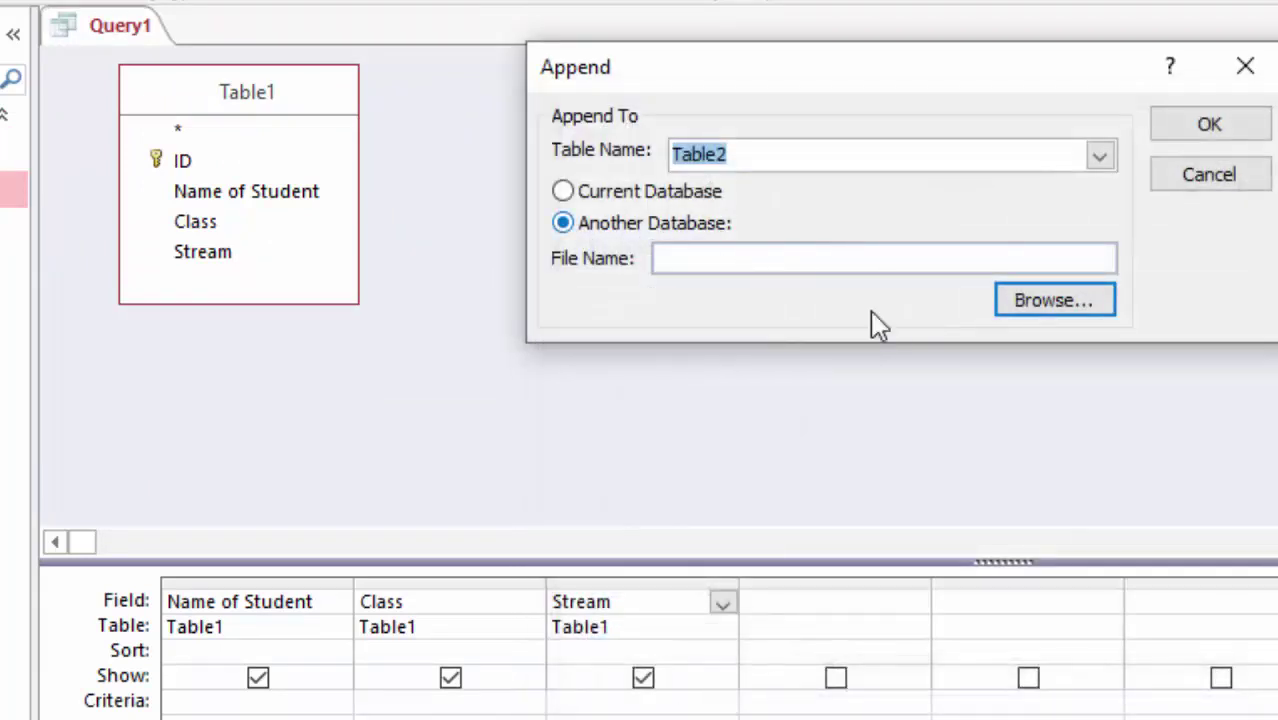
click(623, 196)
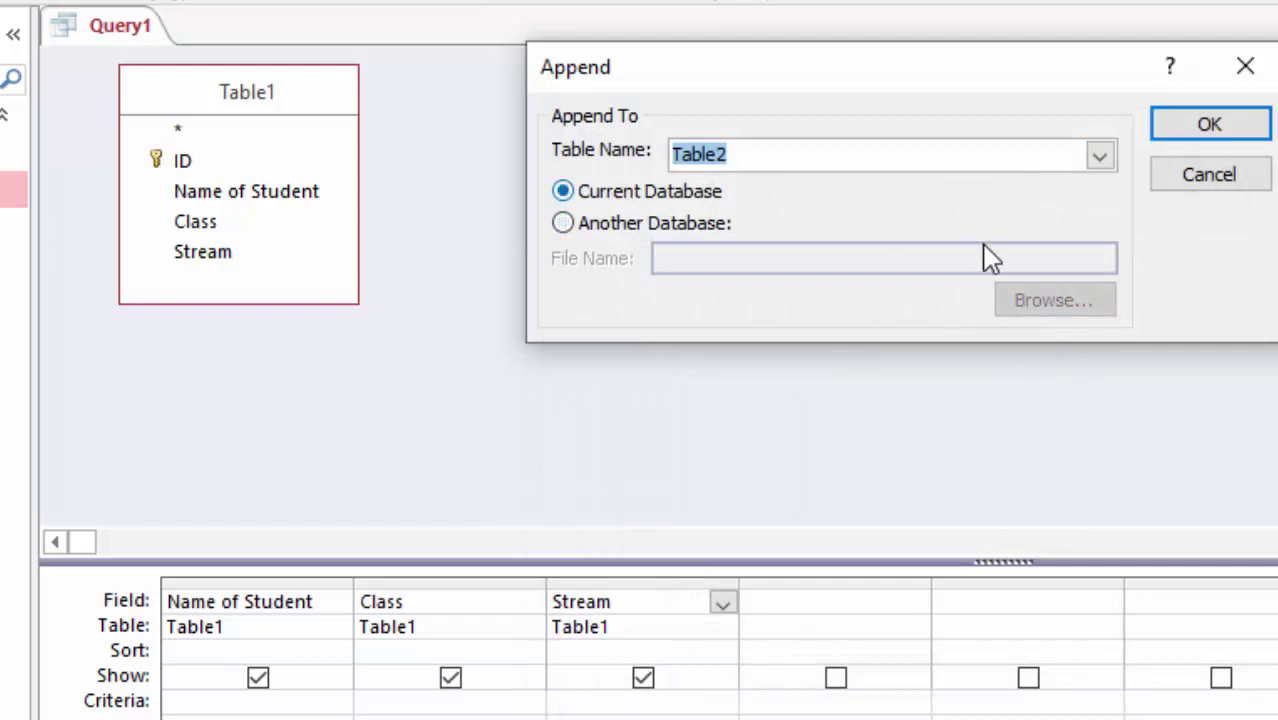
click(1212, 126)
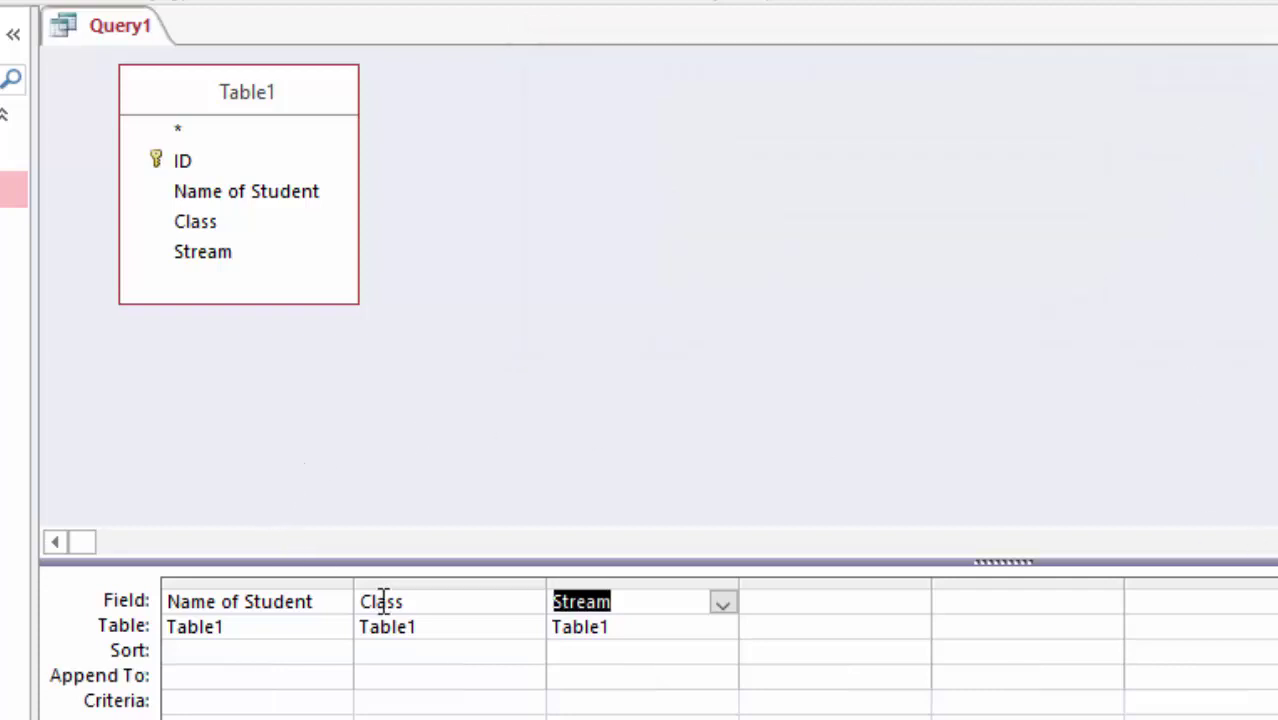
- Map Name of Student to Father's Name and Class to Section, then run the append query
click(187, 680)
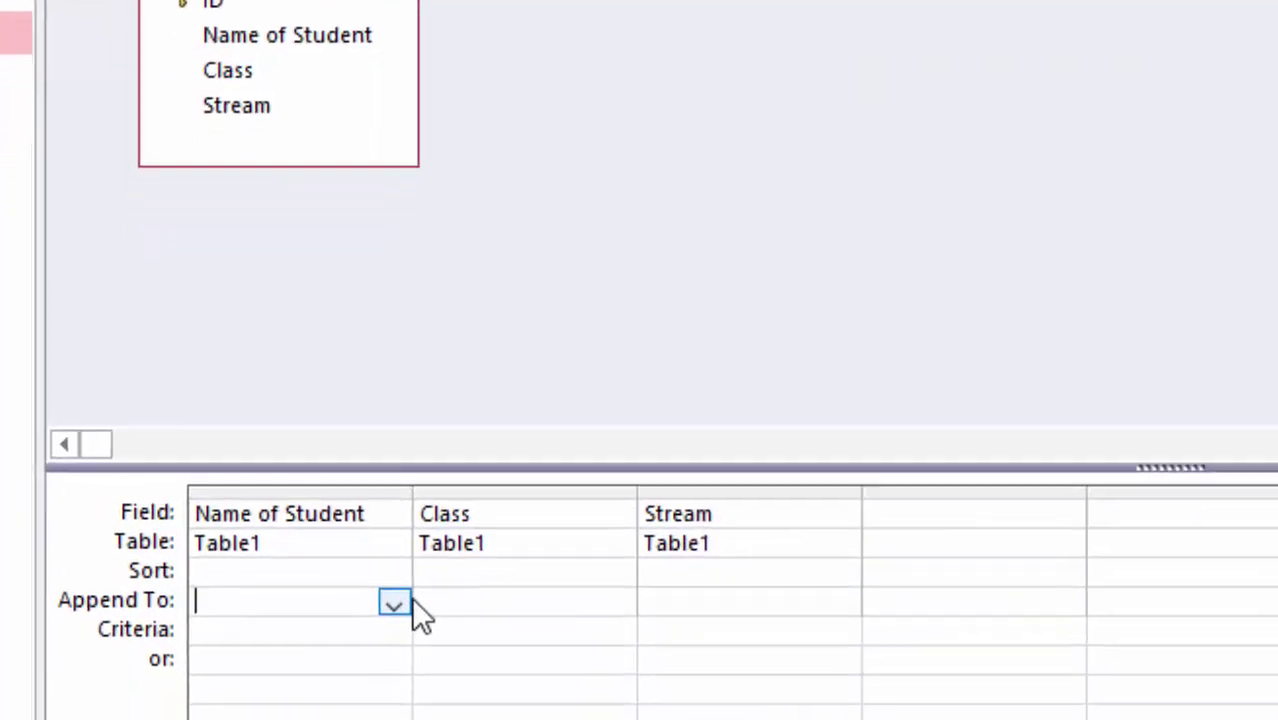
click(340, 677)
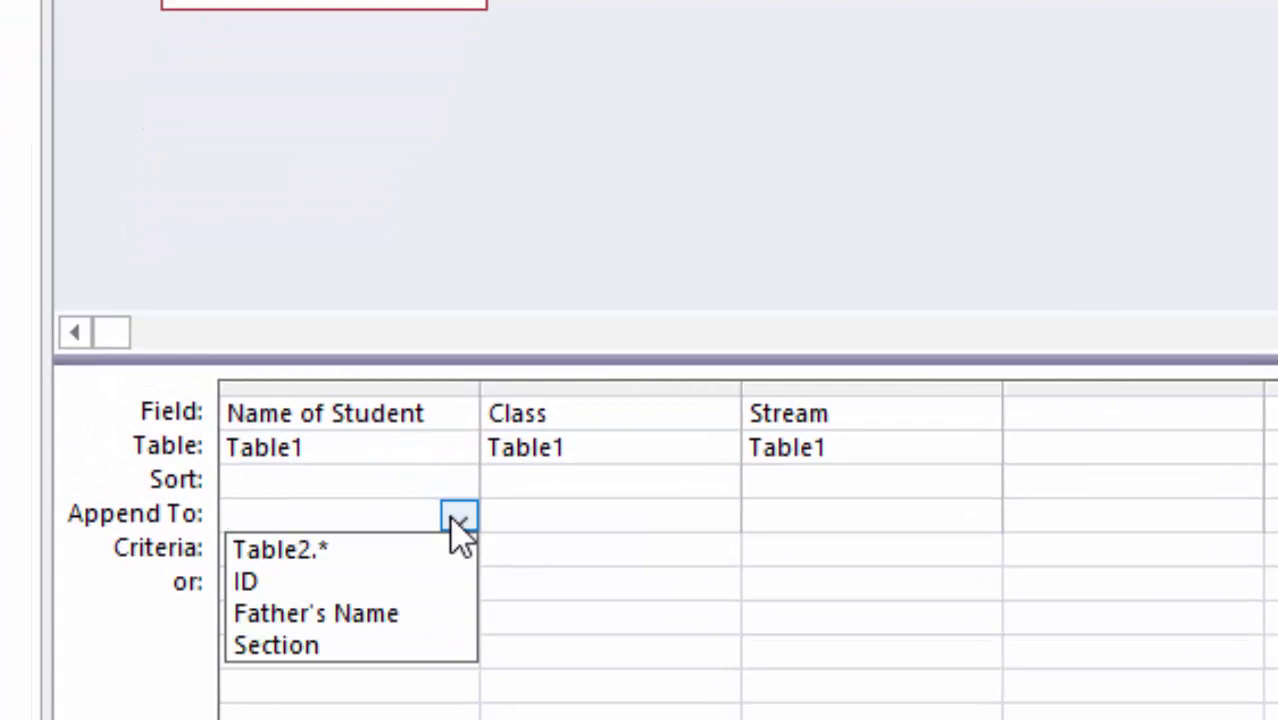
click(410, 614)
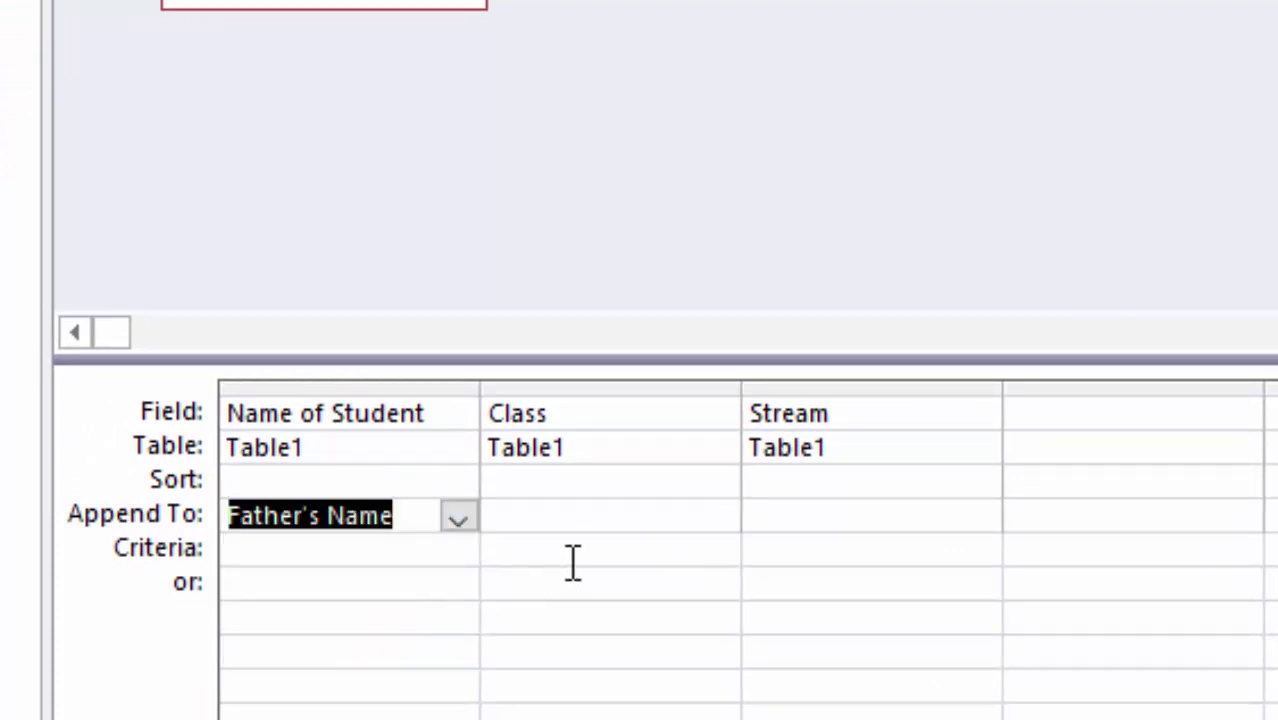
click(582, 507)
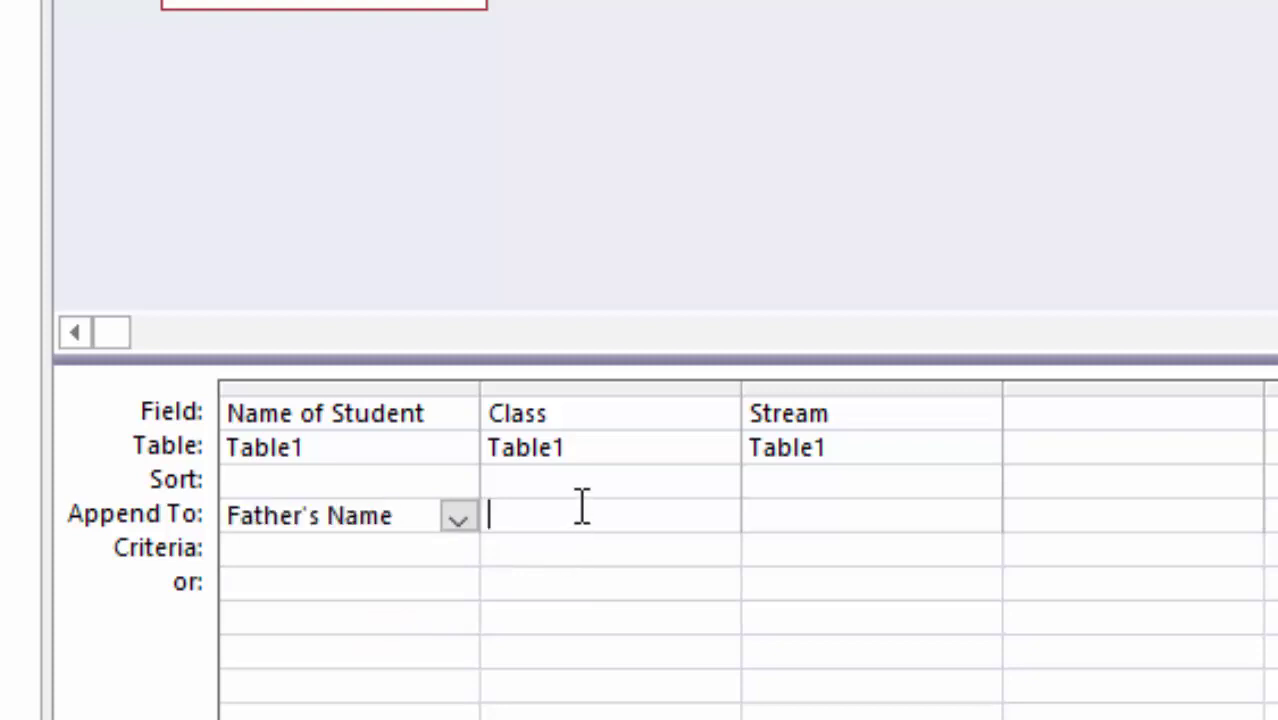
click(712, 526)
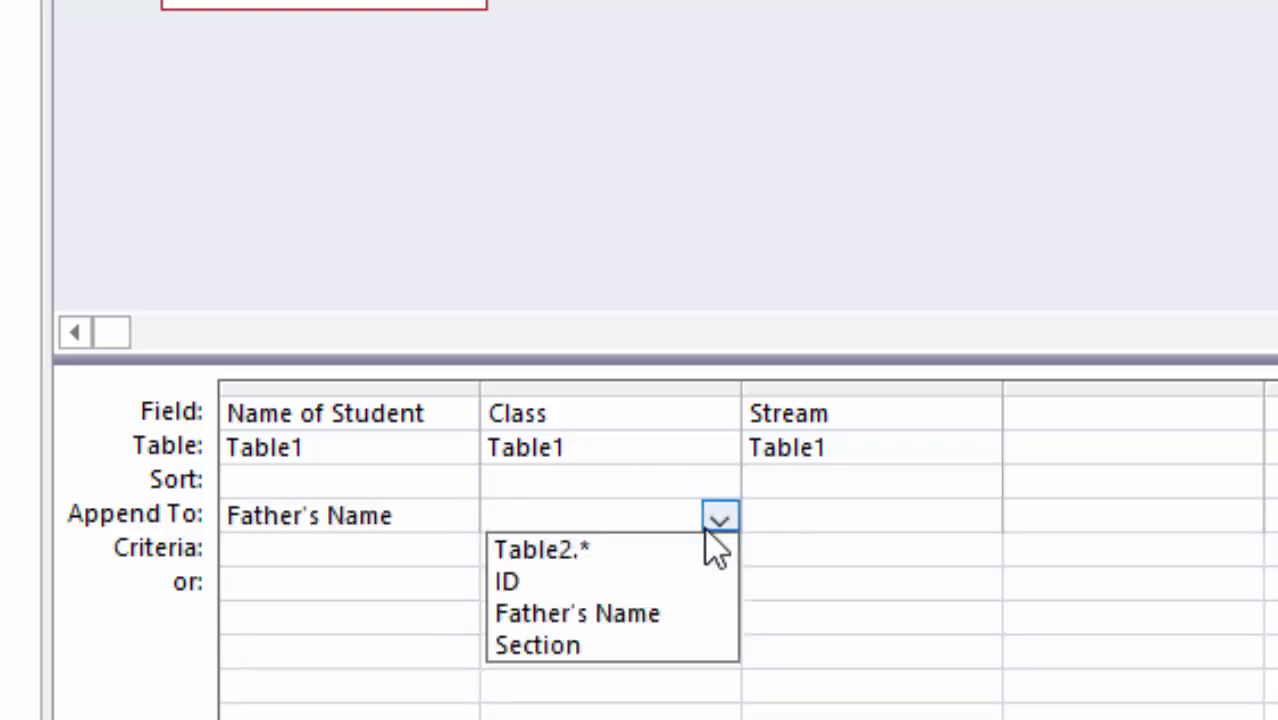
click(598, 643)
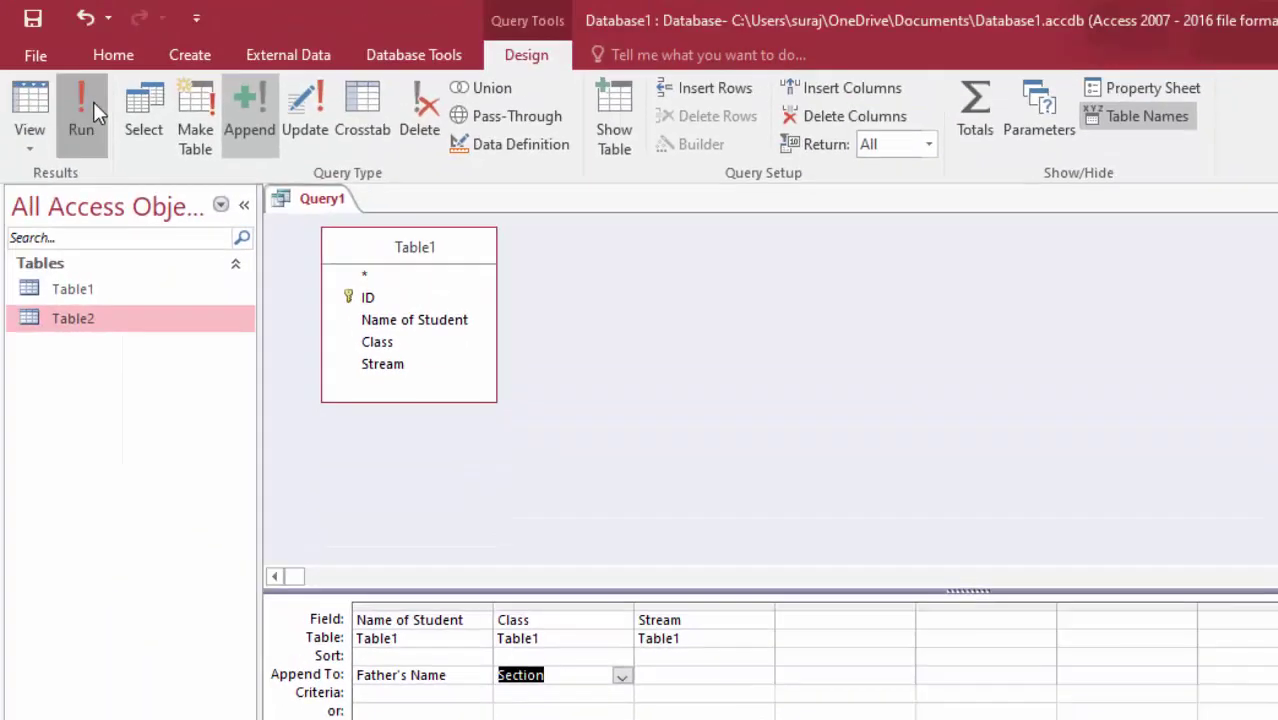
click(90, 105)
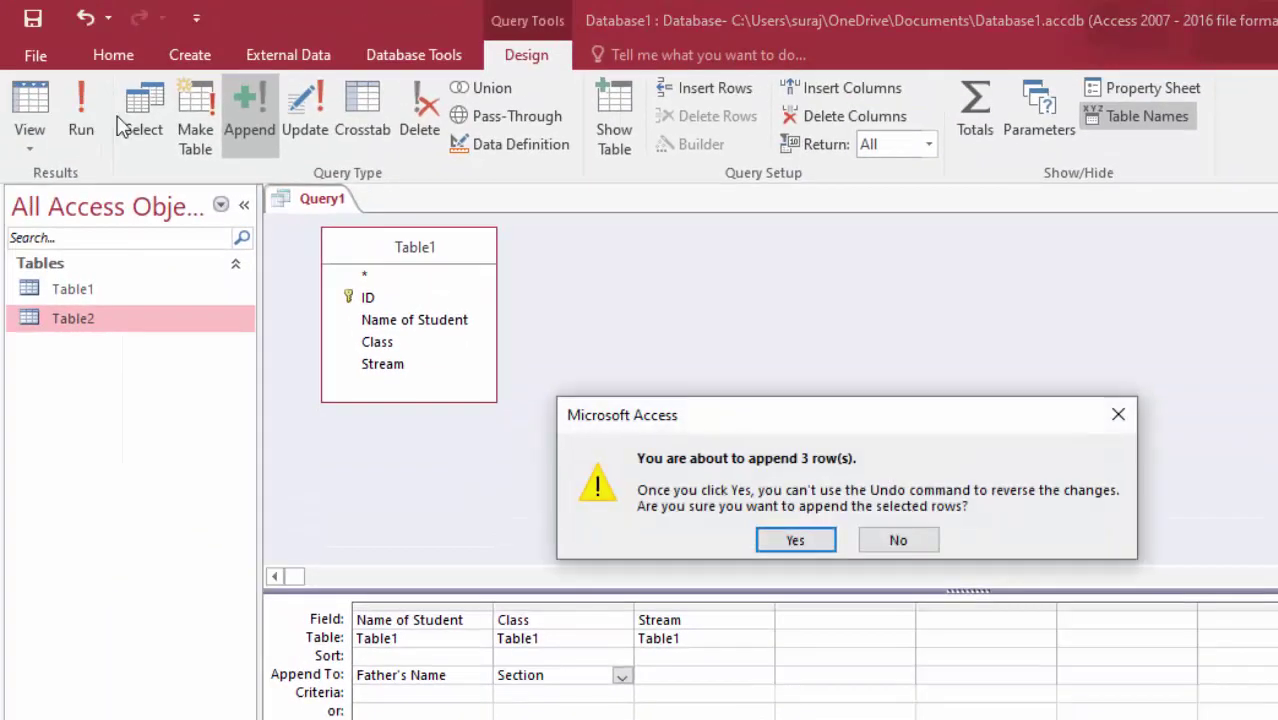
- Confirm appending the 3 rows, save the query as Query1, and close it
click(801, 540)
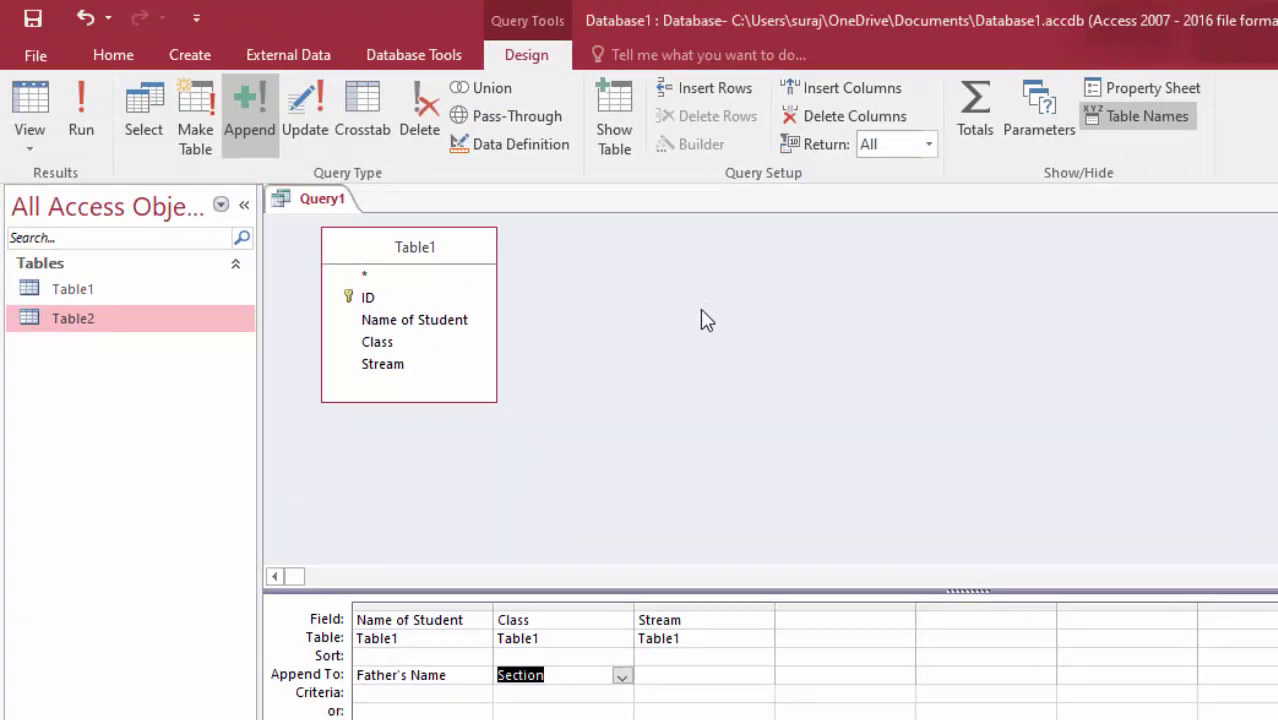
right_click(307, 200)
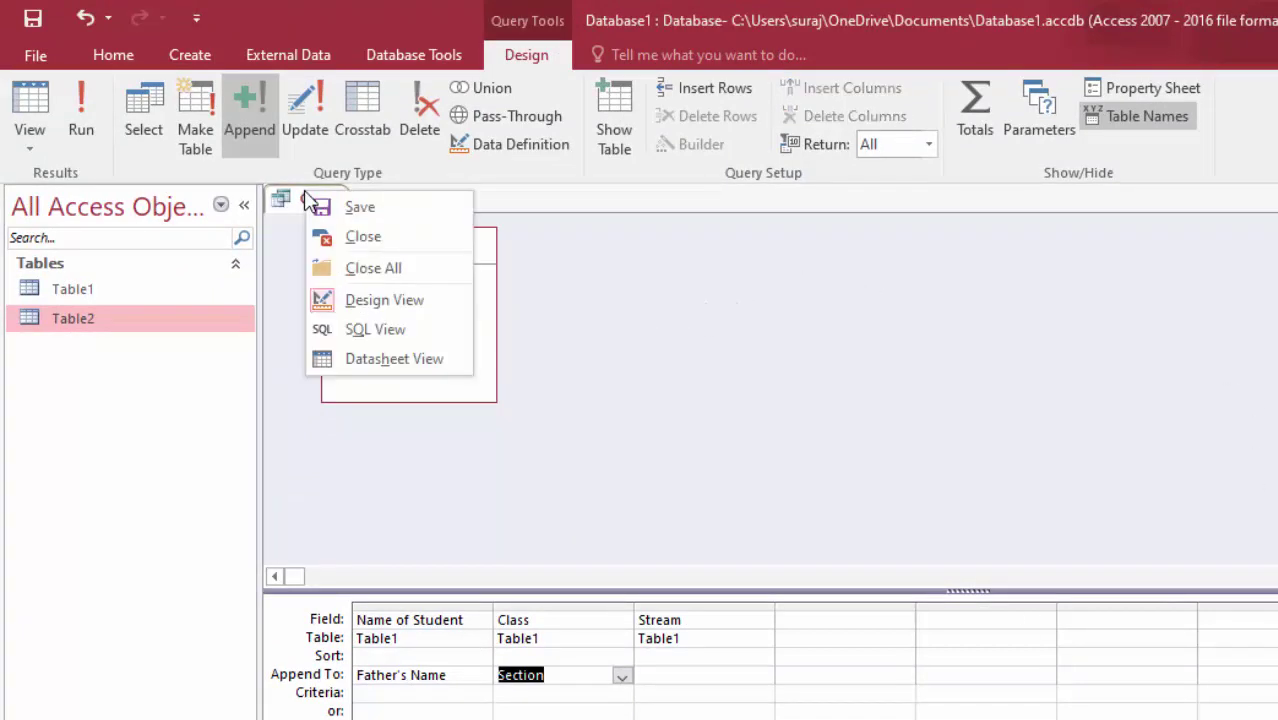
click(350, 207)
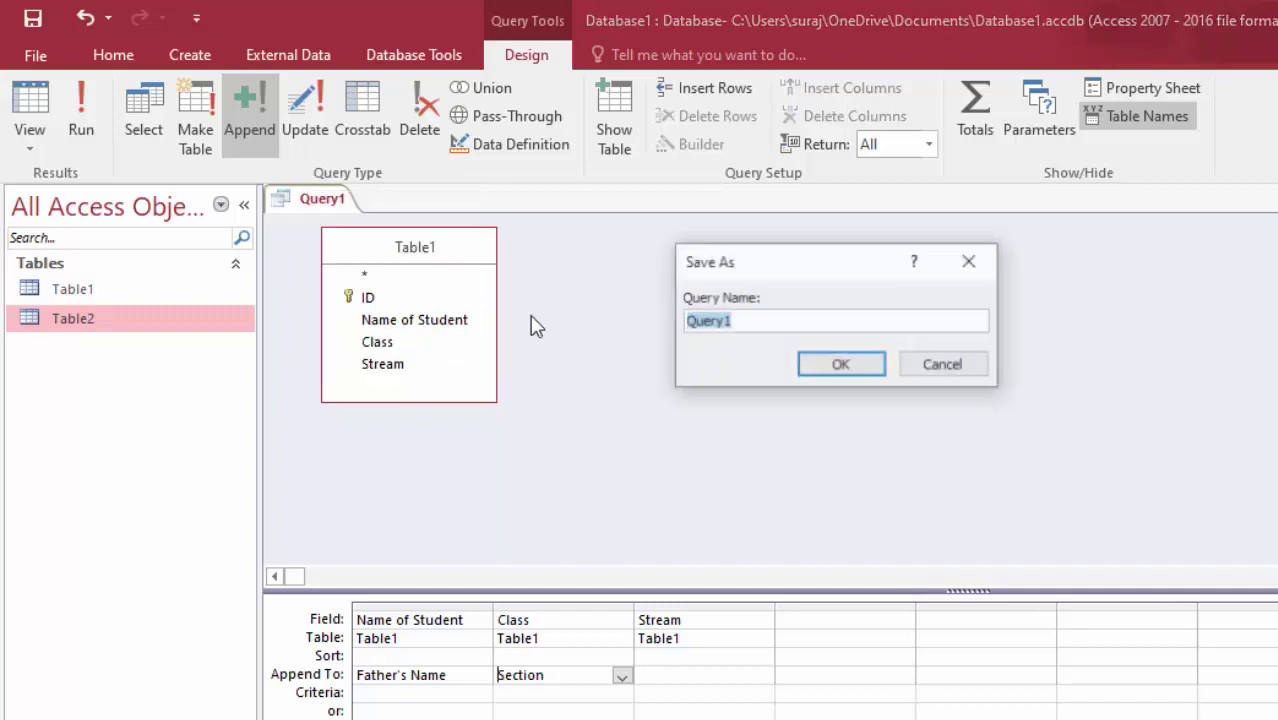
click(853, 368)
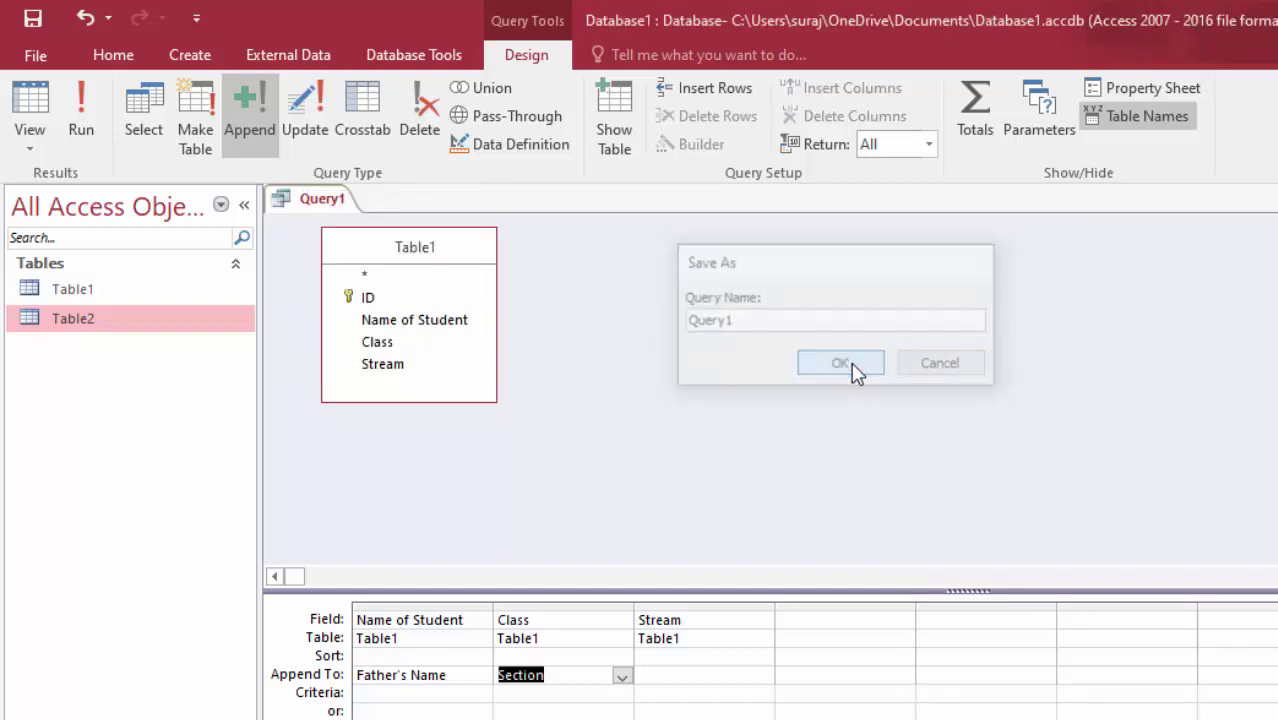
right_click(313, 203)
click(340, 240)
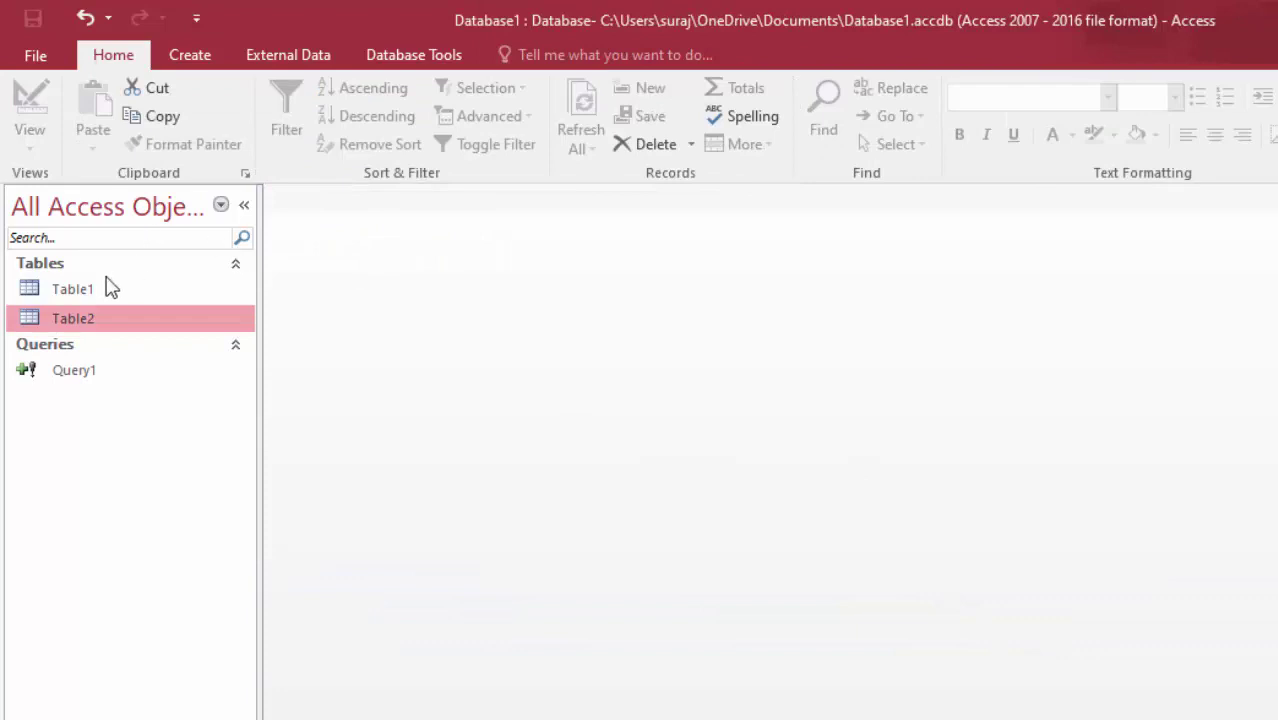
- Open Table1 and Table2 and compare them, verifying Table2 now has six records
click(110, 288)
double_click(108, 289)
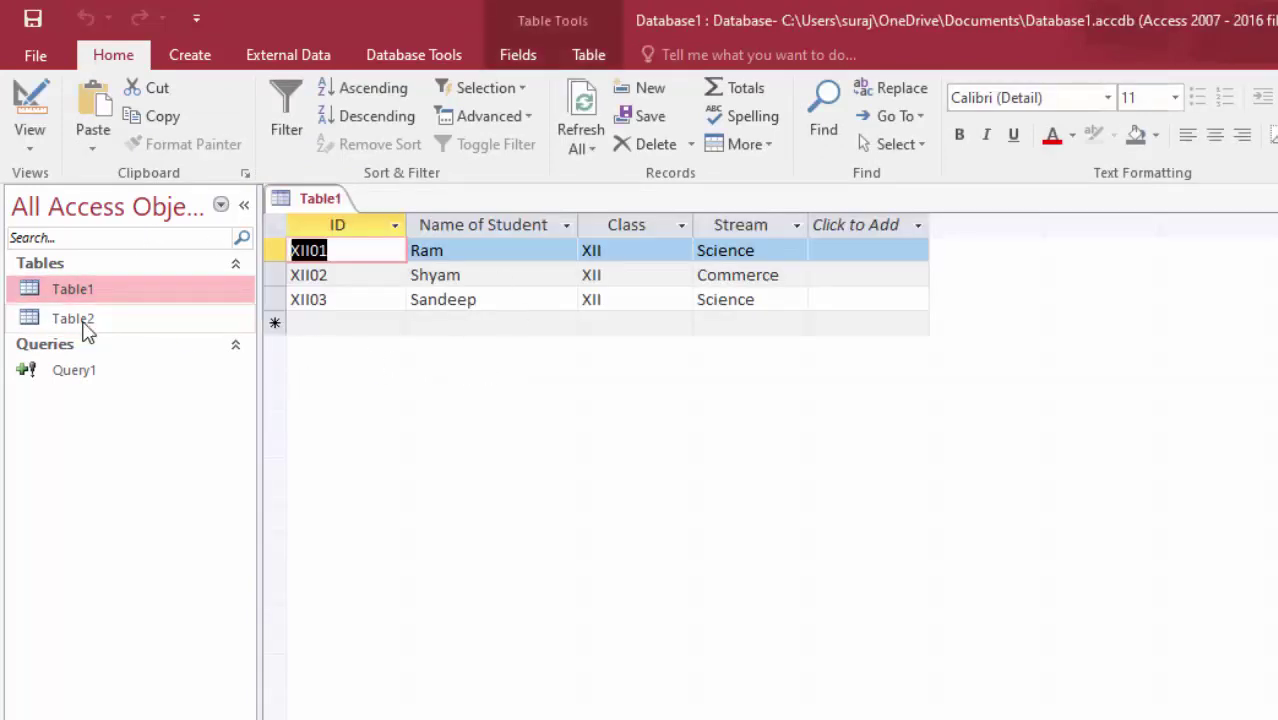
double_click(80, 322)
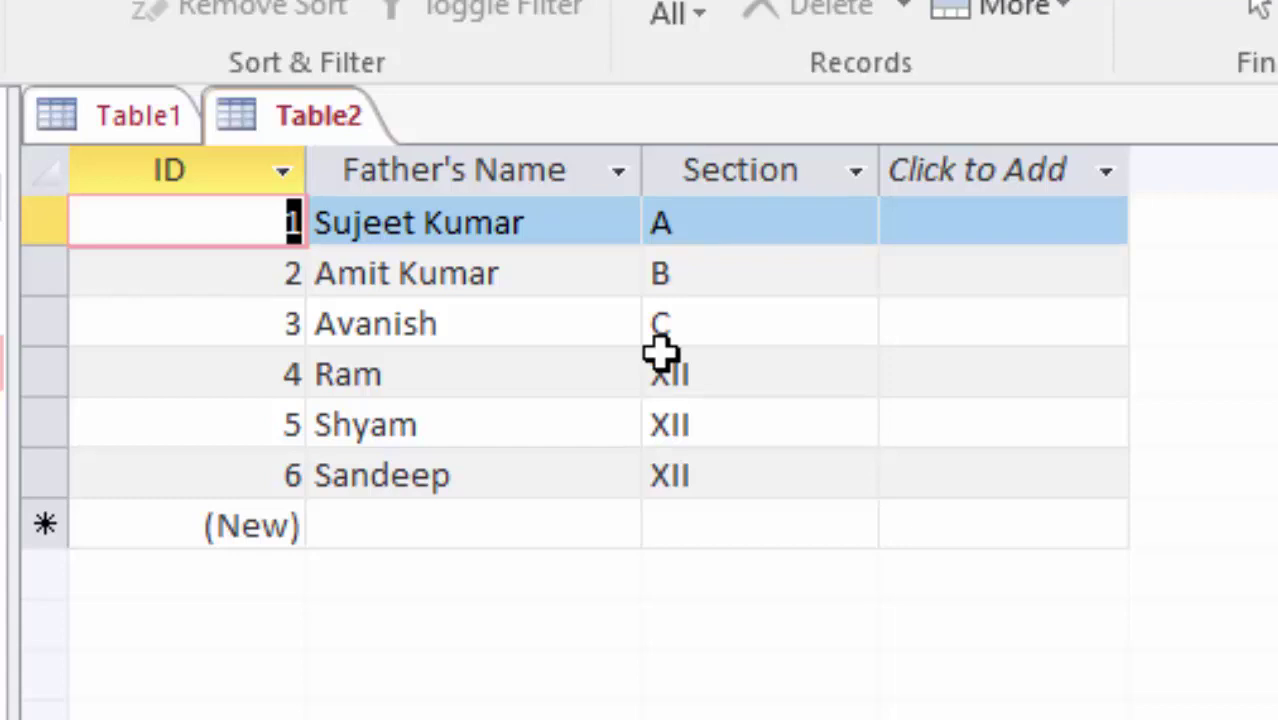
key(ctrl+F6)
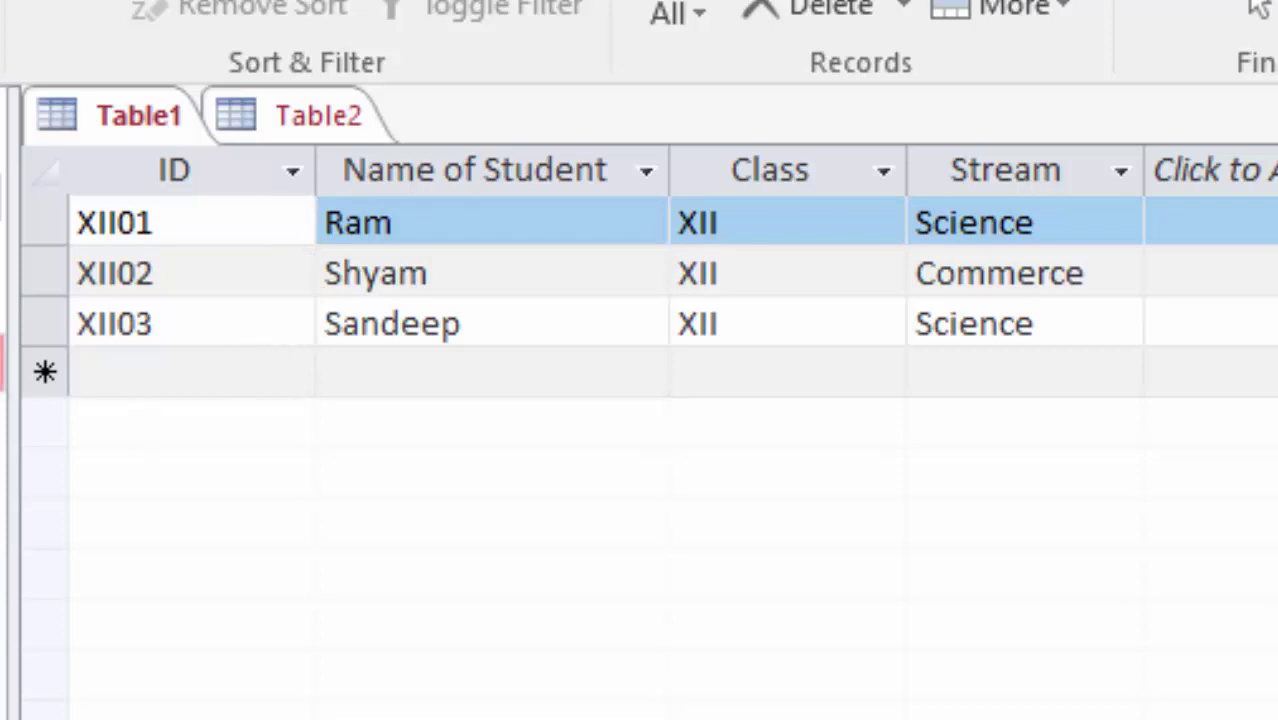
key(ctrl+F6)
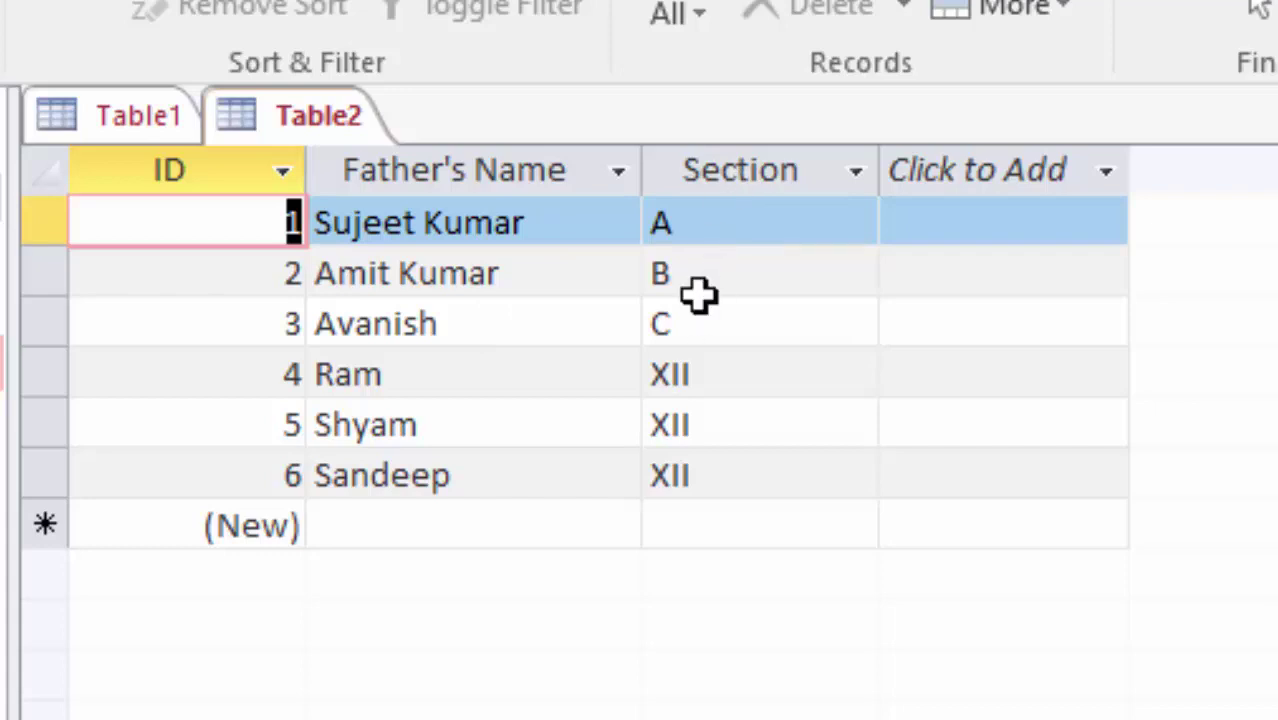
click(748, 197)
click(739, 214)
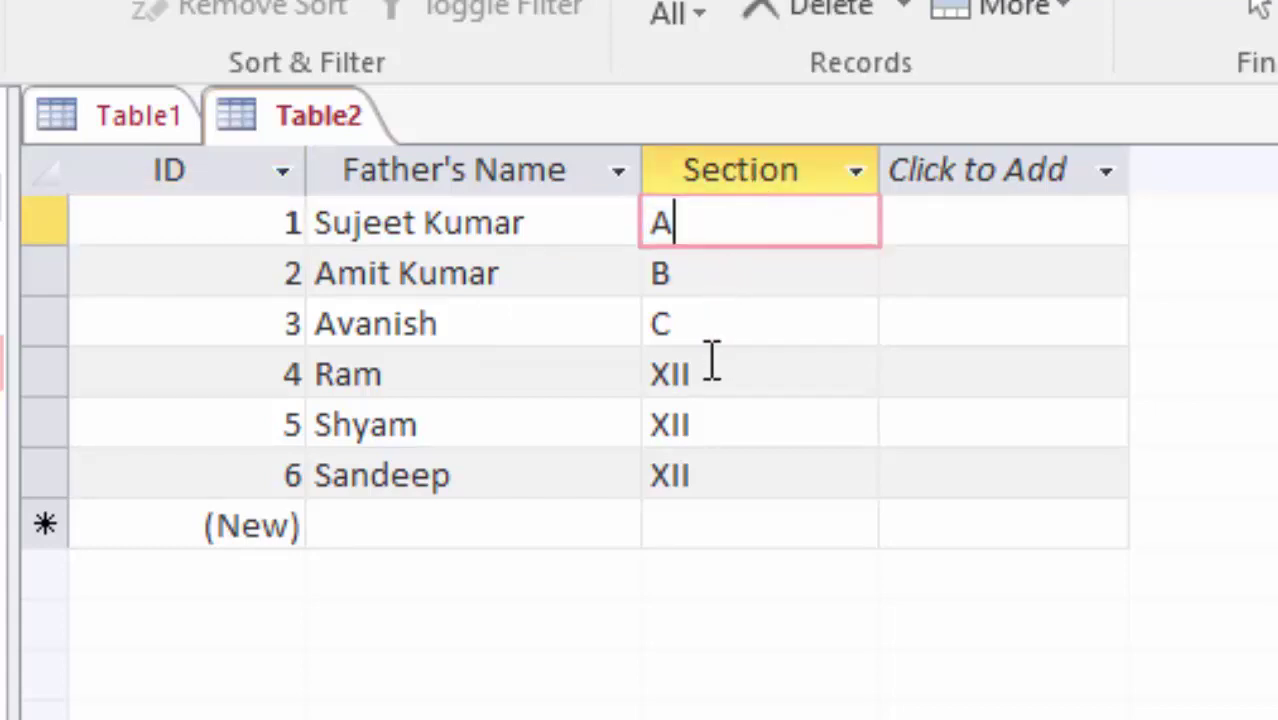
key(Tab)
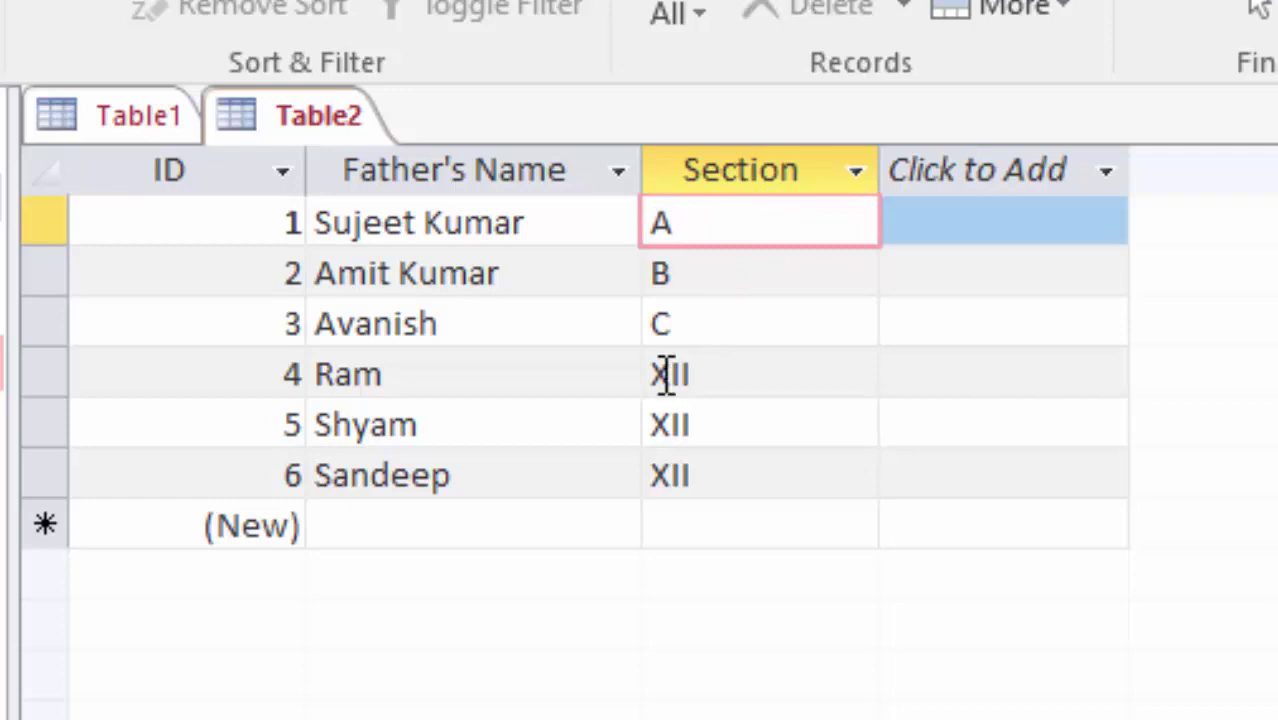